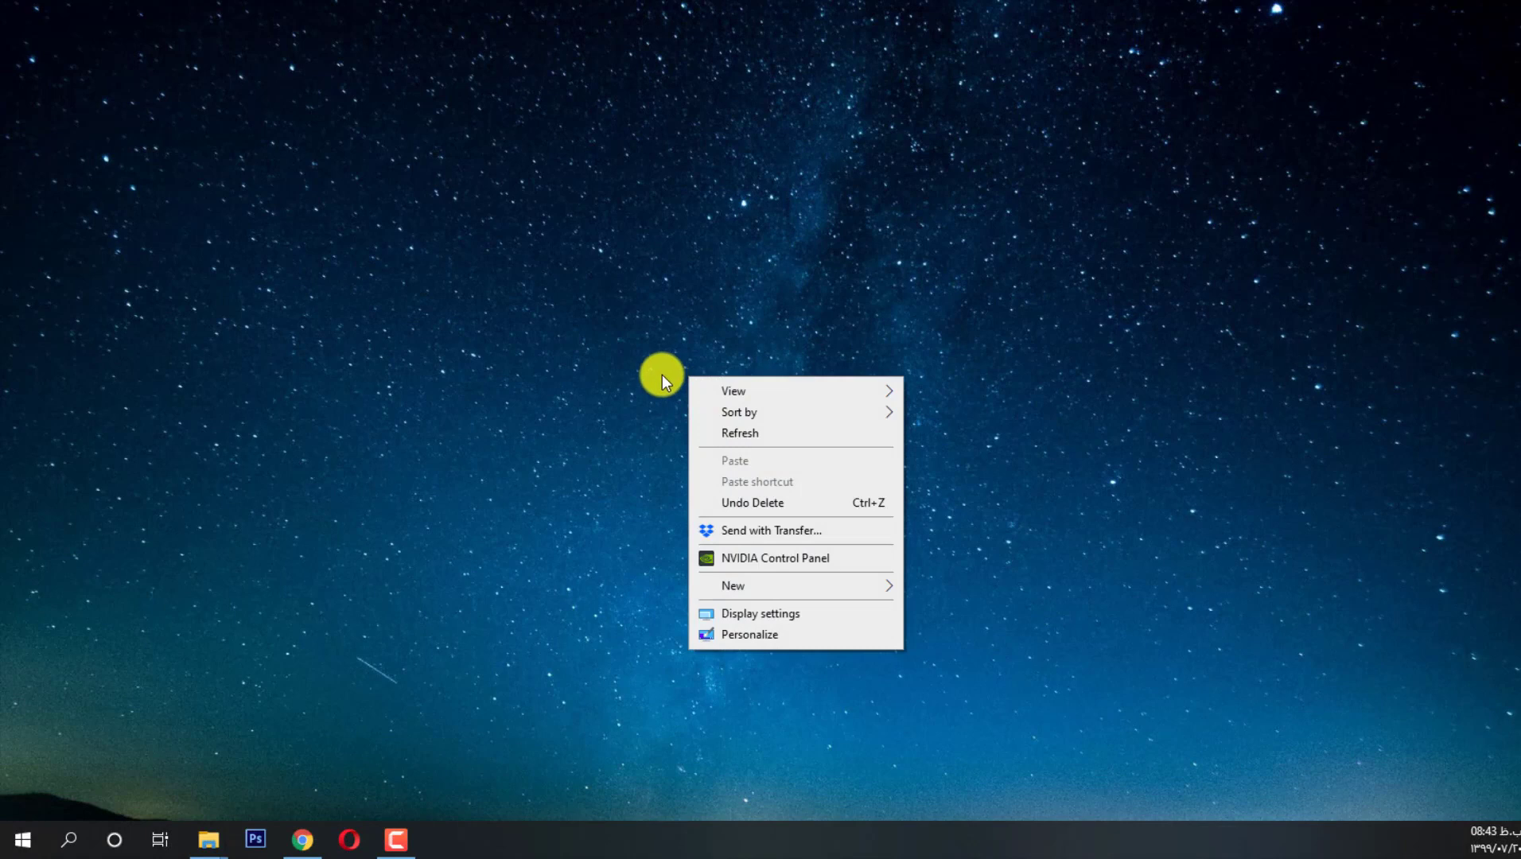
Step: Open the display settings from the desktop, maximize the window and identify the connected displays by number
{"action": "right_click", "coordinate": [543, 247]}
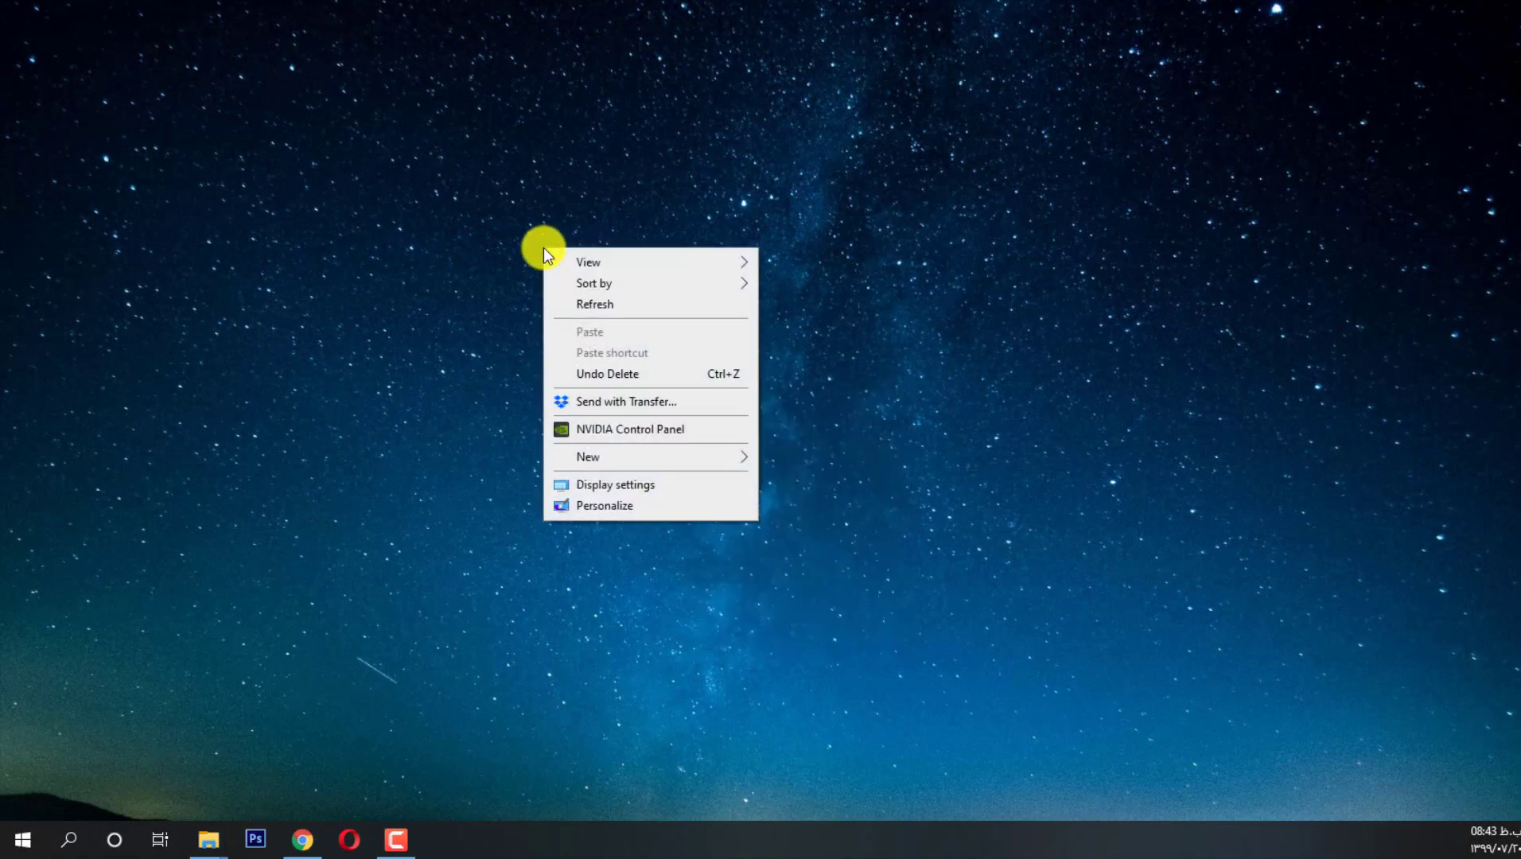
{"action": "left_click", "coordinate": [598, 487]}
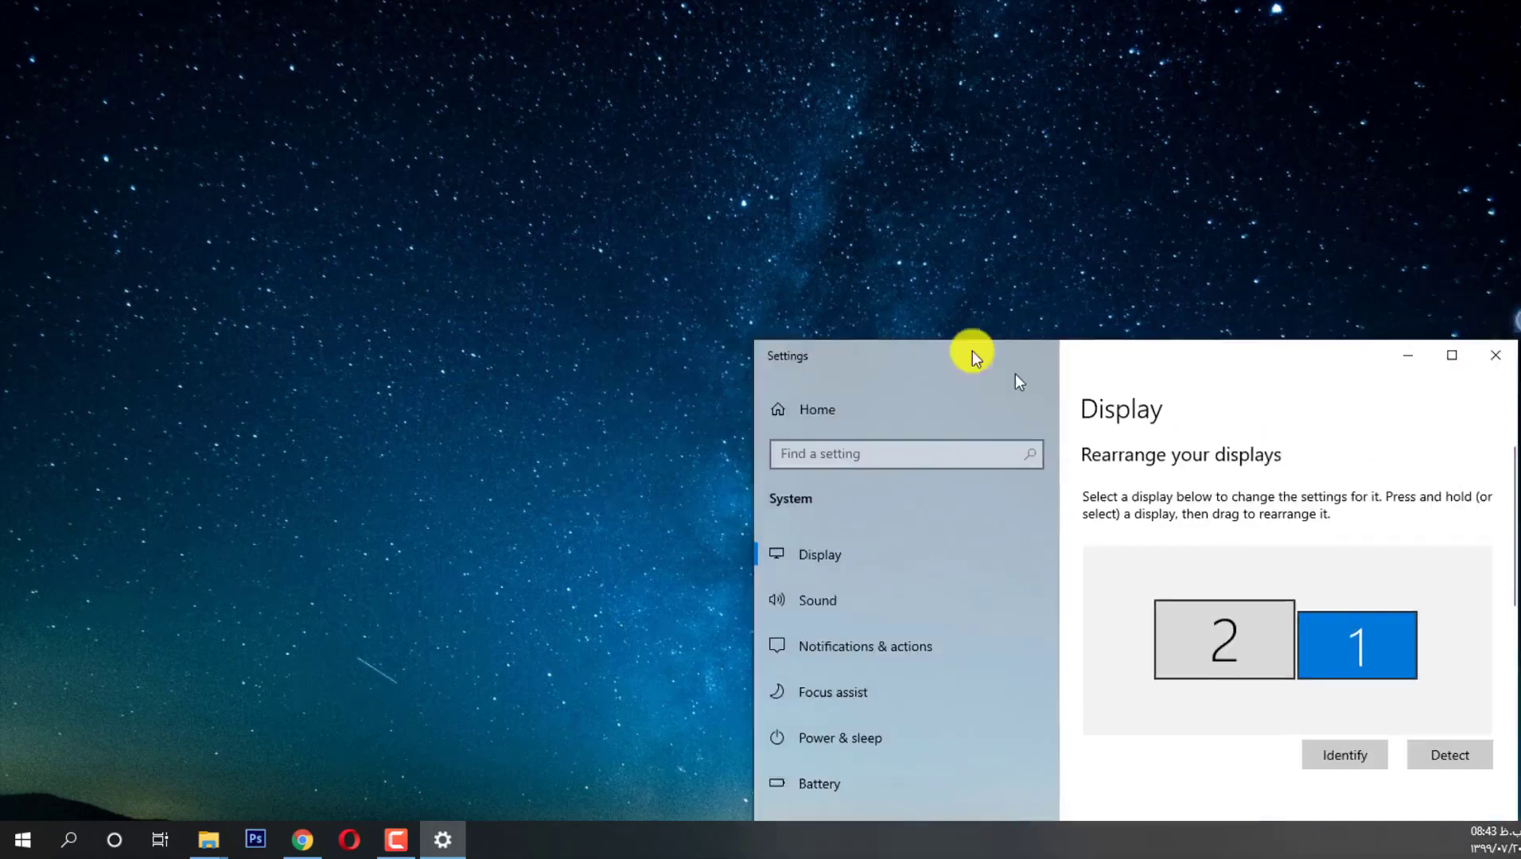
{"action": "left_click_drag", "start_coordinate": [972, 351], "coordinate": [764, 7]}
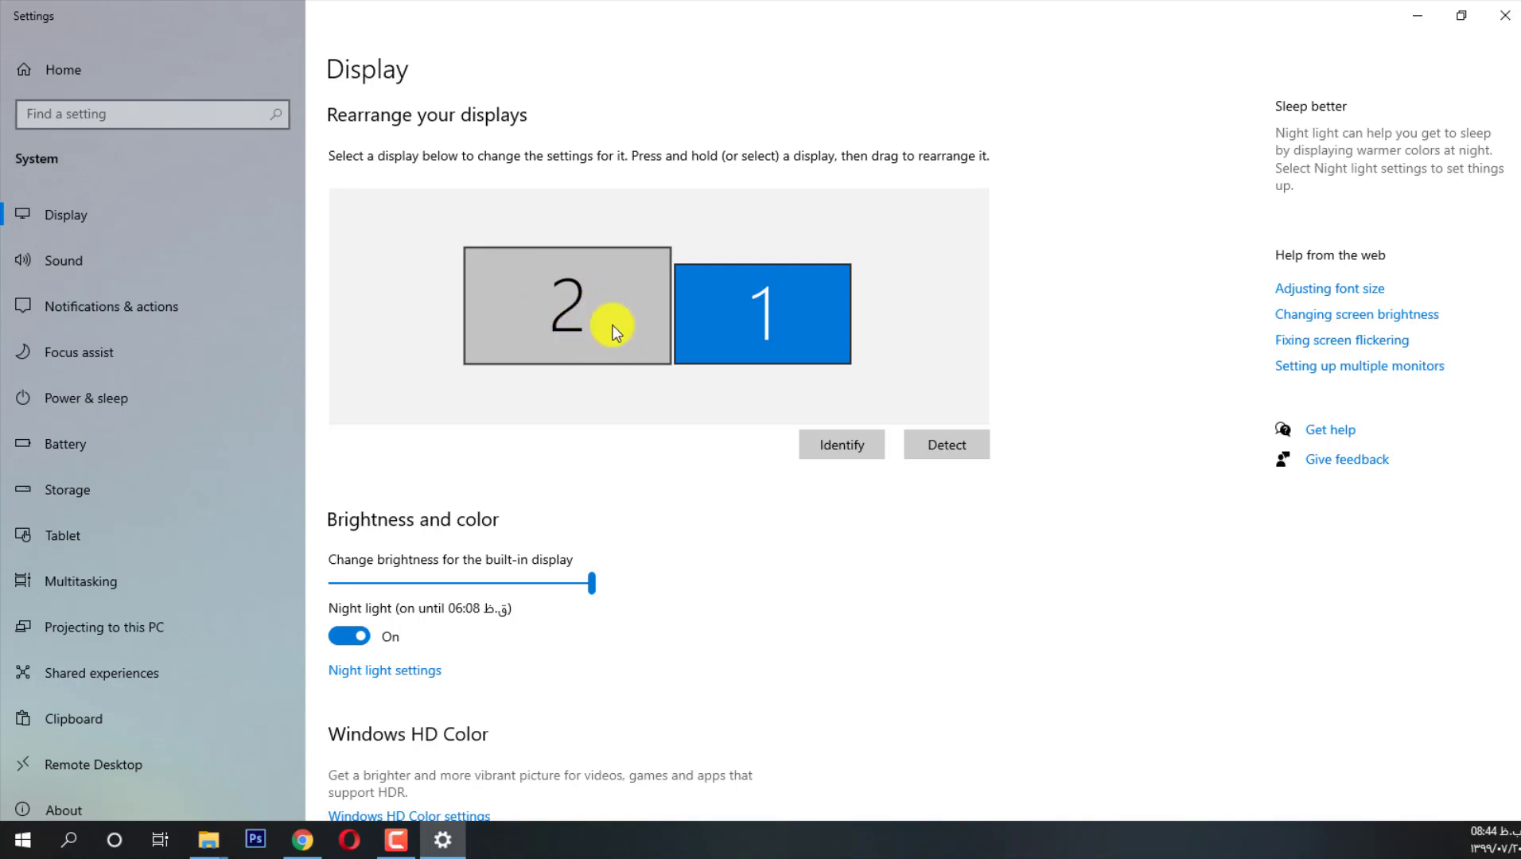
{"action": "left_click", "coordinate": [840, 447]}
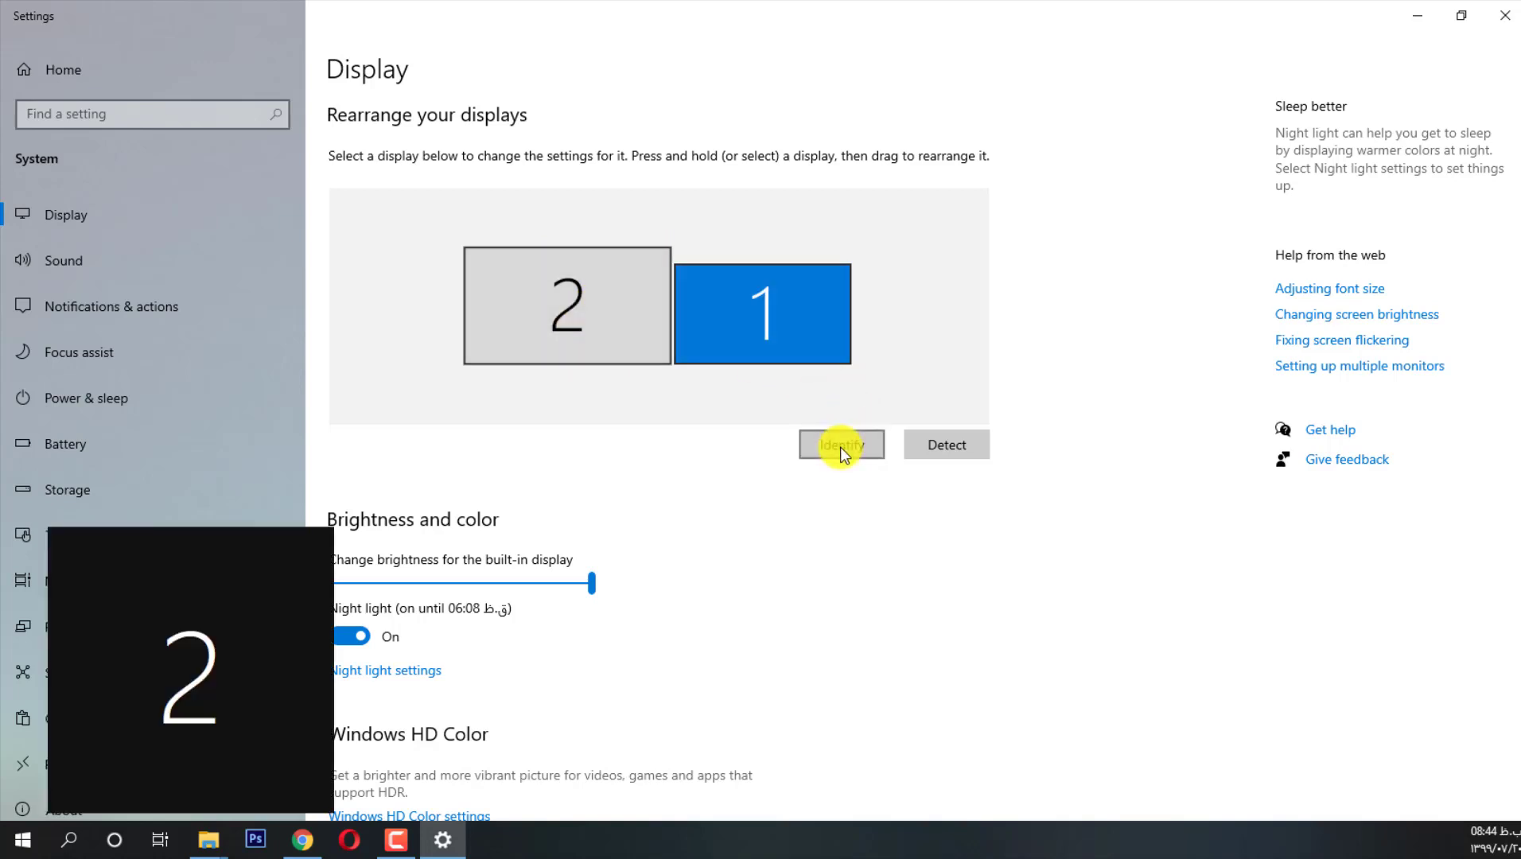
{"action": "left_click", "coordinate": [839, 445]}
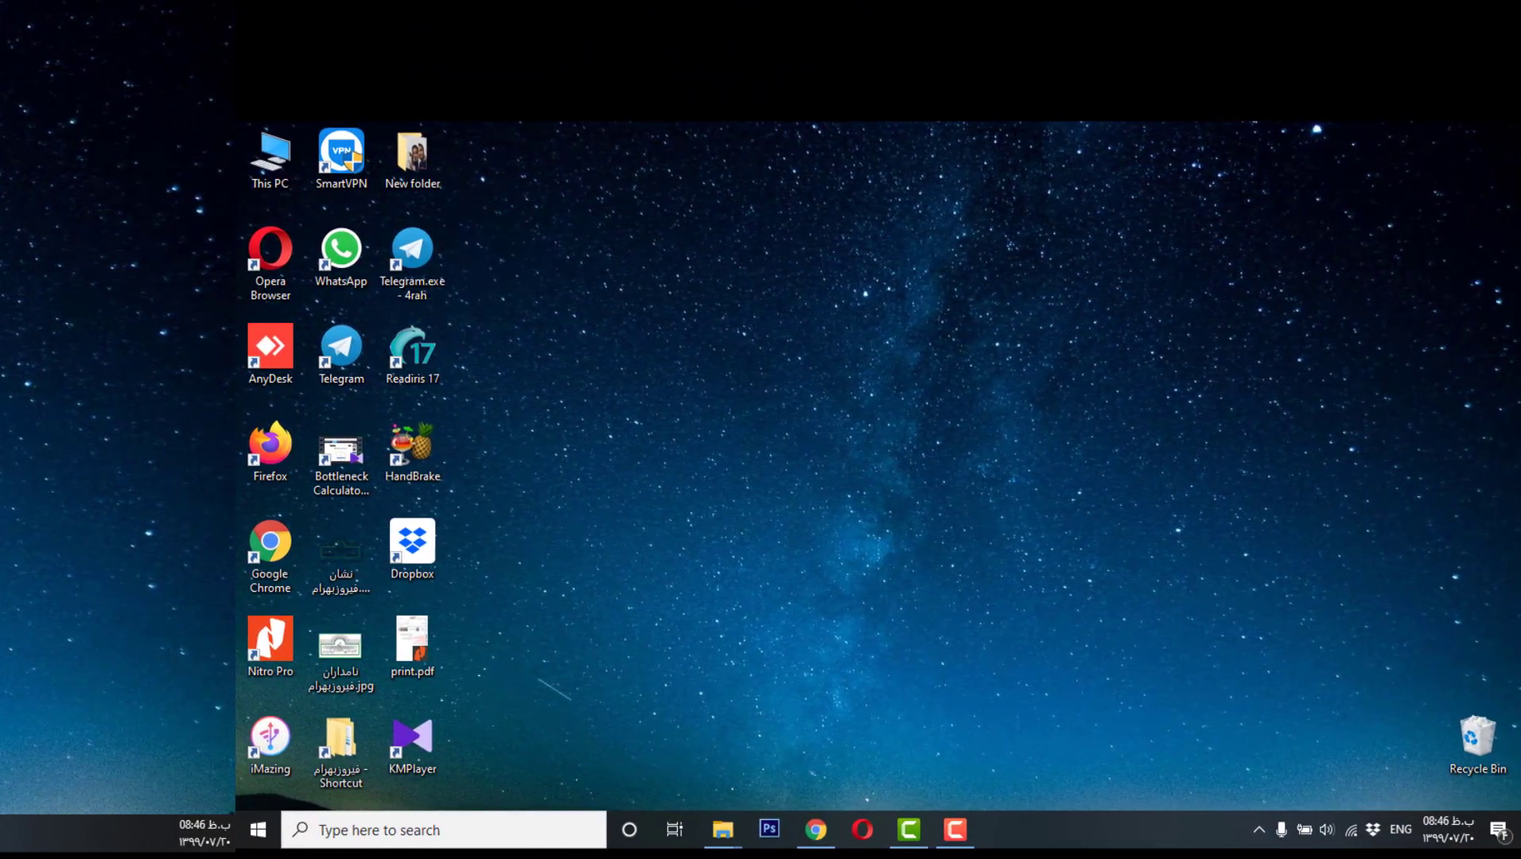
Step: Reopen the display settings, move the window maximized onto the laptop's main screen, select display 1 and identify the displays
{"action": "right_click", "coordinate": [889, 344]}
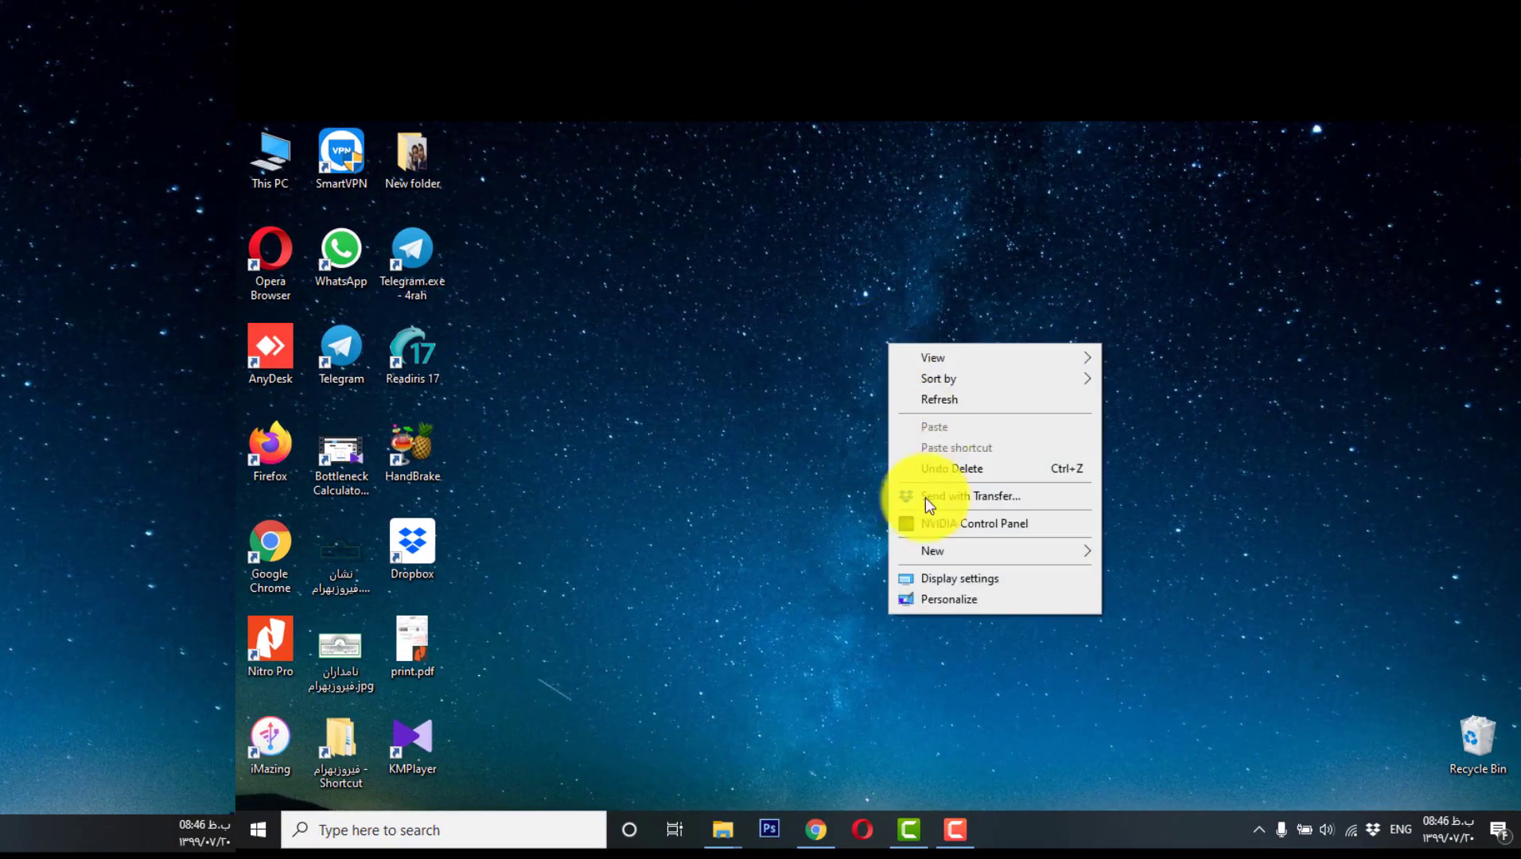
{"action": "left_click", "coordinate": [947, 578]}
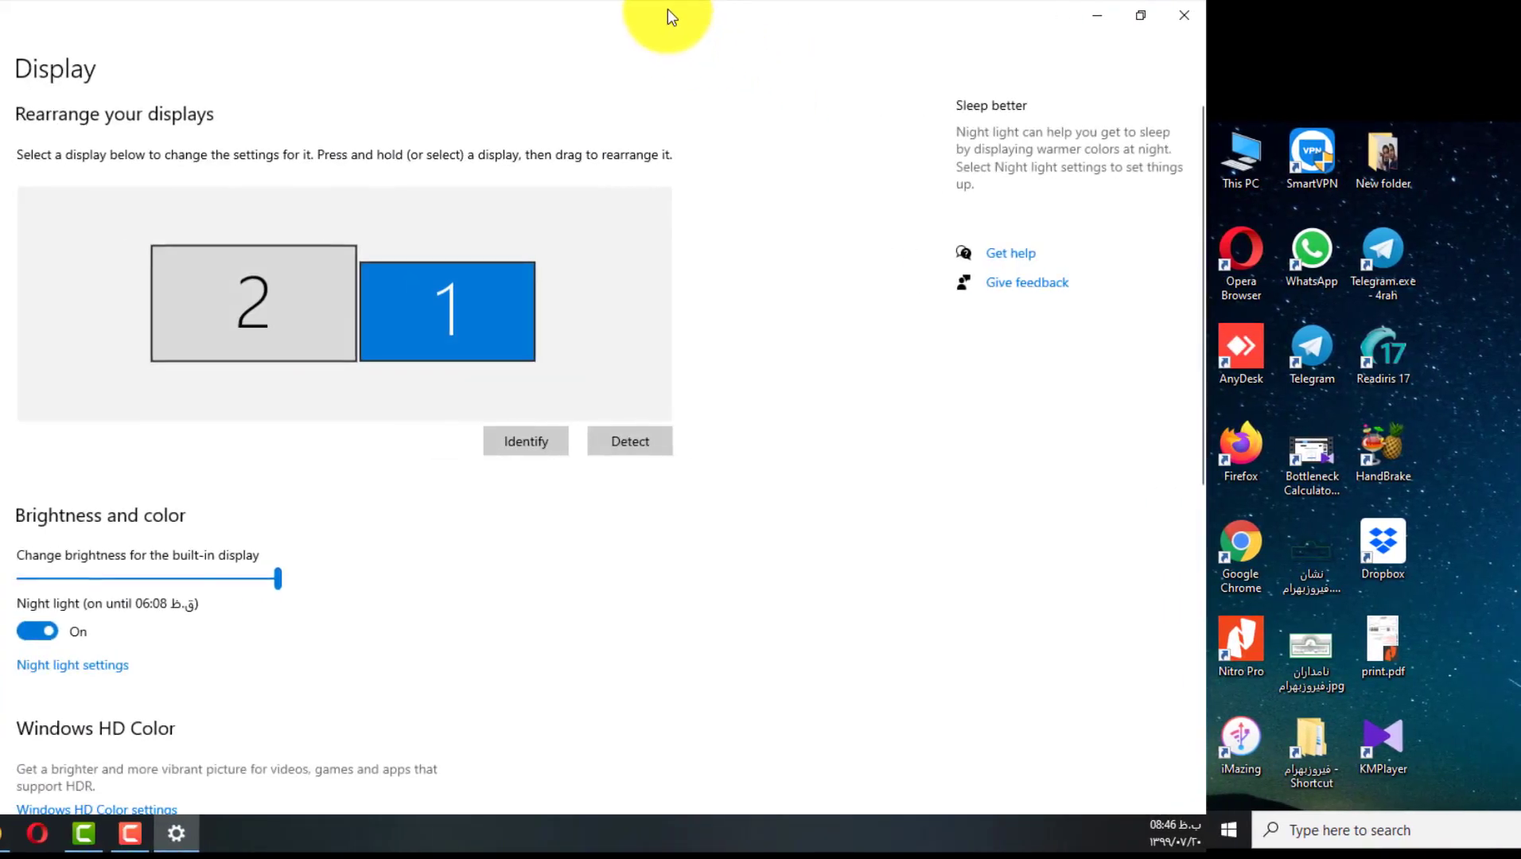
{"action": "left_click_drag", "start_coordinate": [667, 8], "coordinate": [873, 156]}
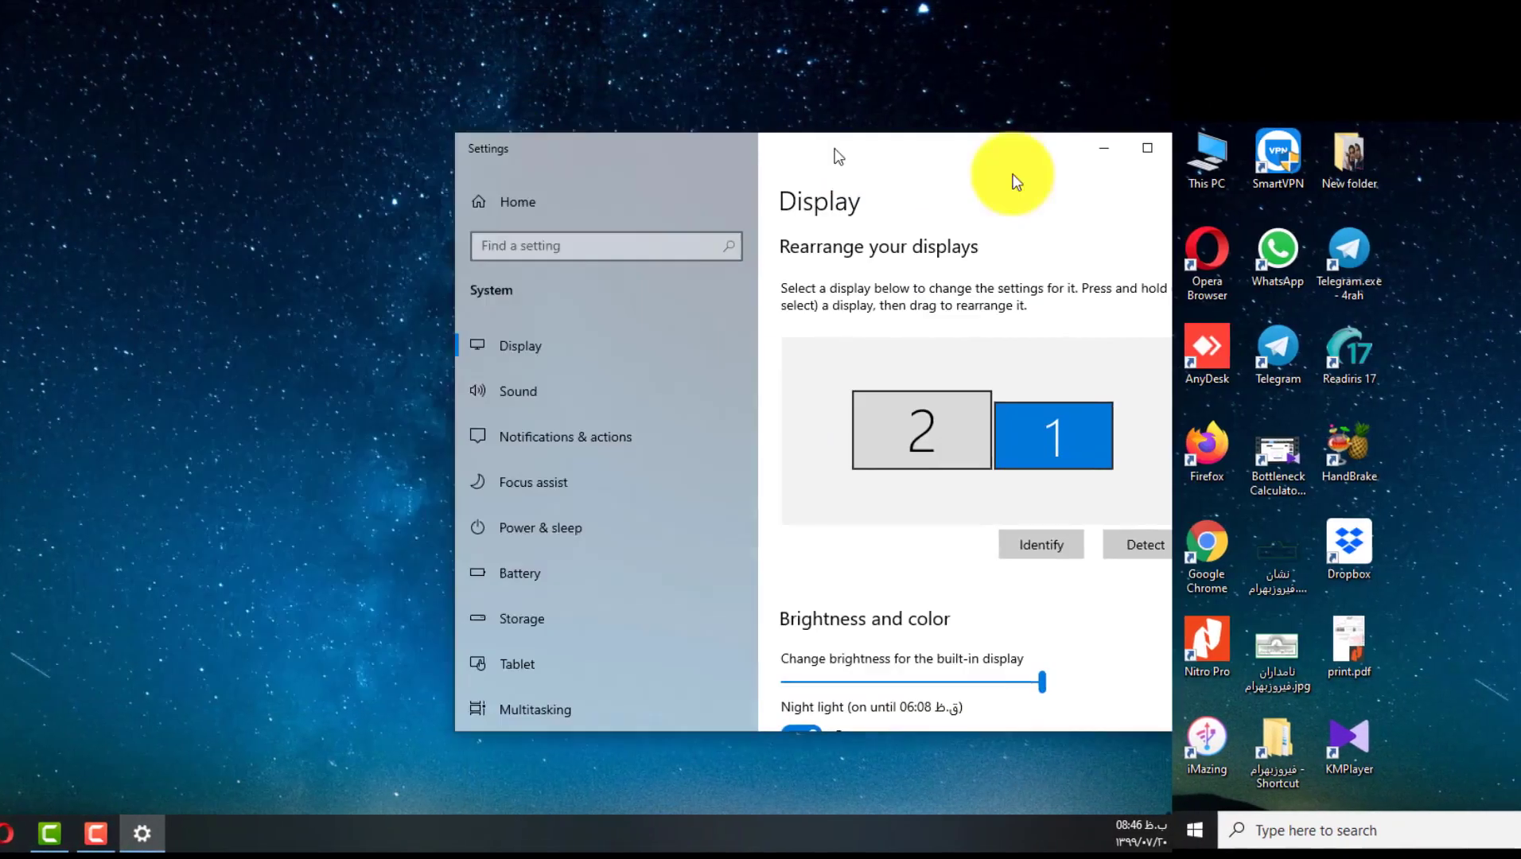
{"action": "left_click_drag", "start_coordinate": [1016, 181], "coordinate": [910, 126]}
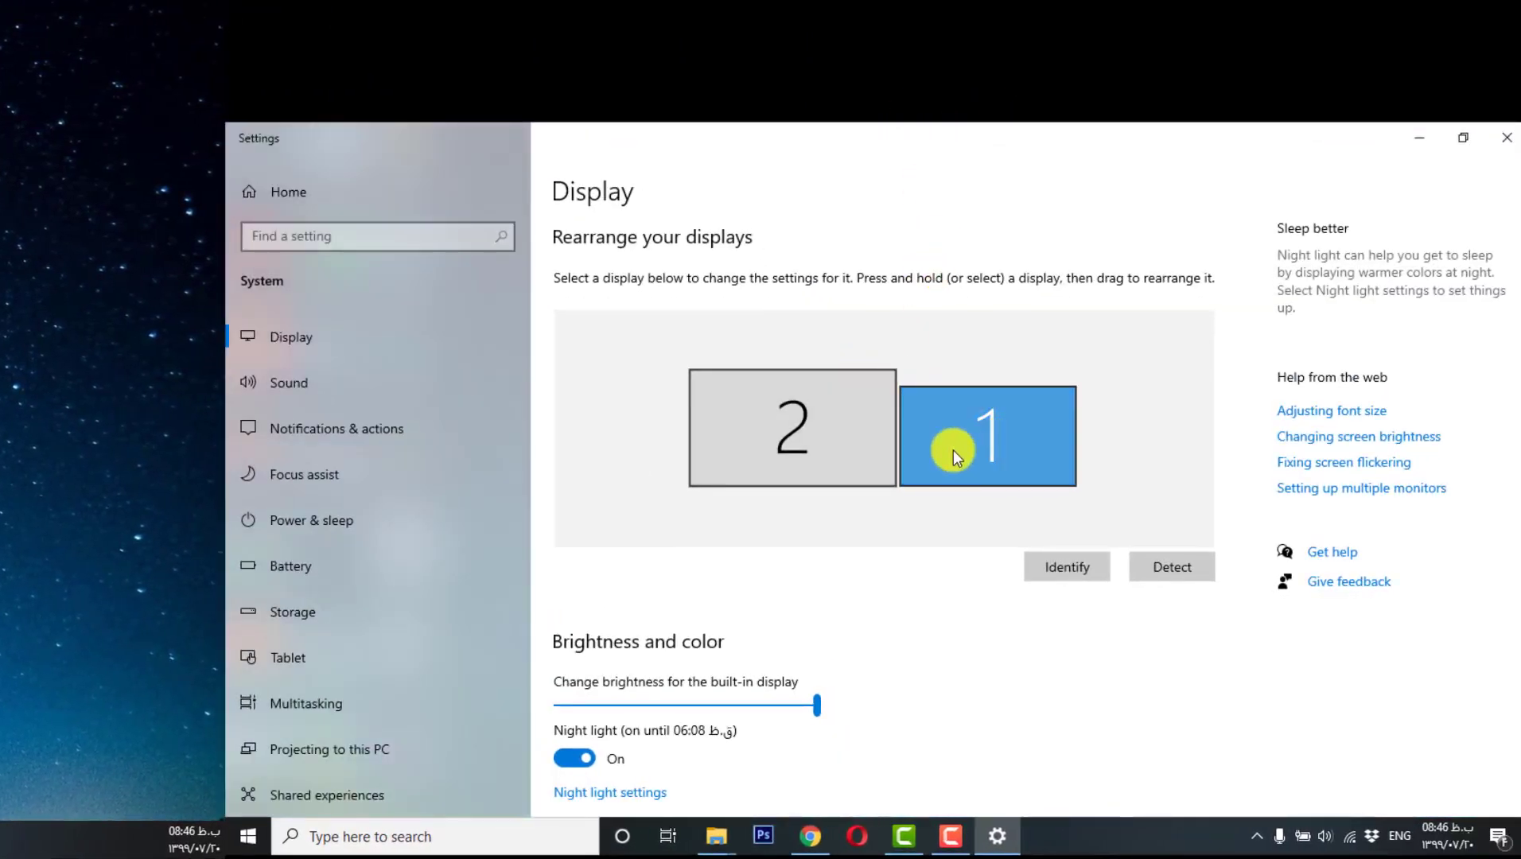
{"action": "left_click", "coordinate": [1005, 465]}
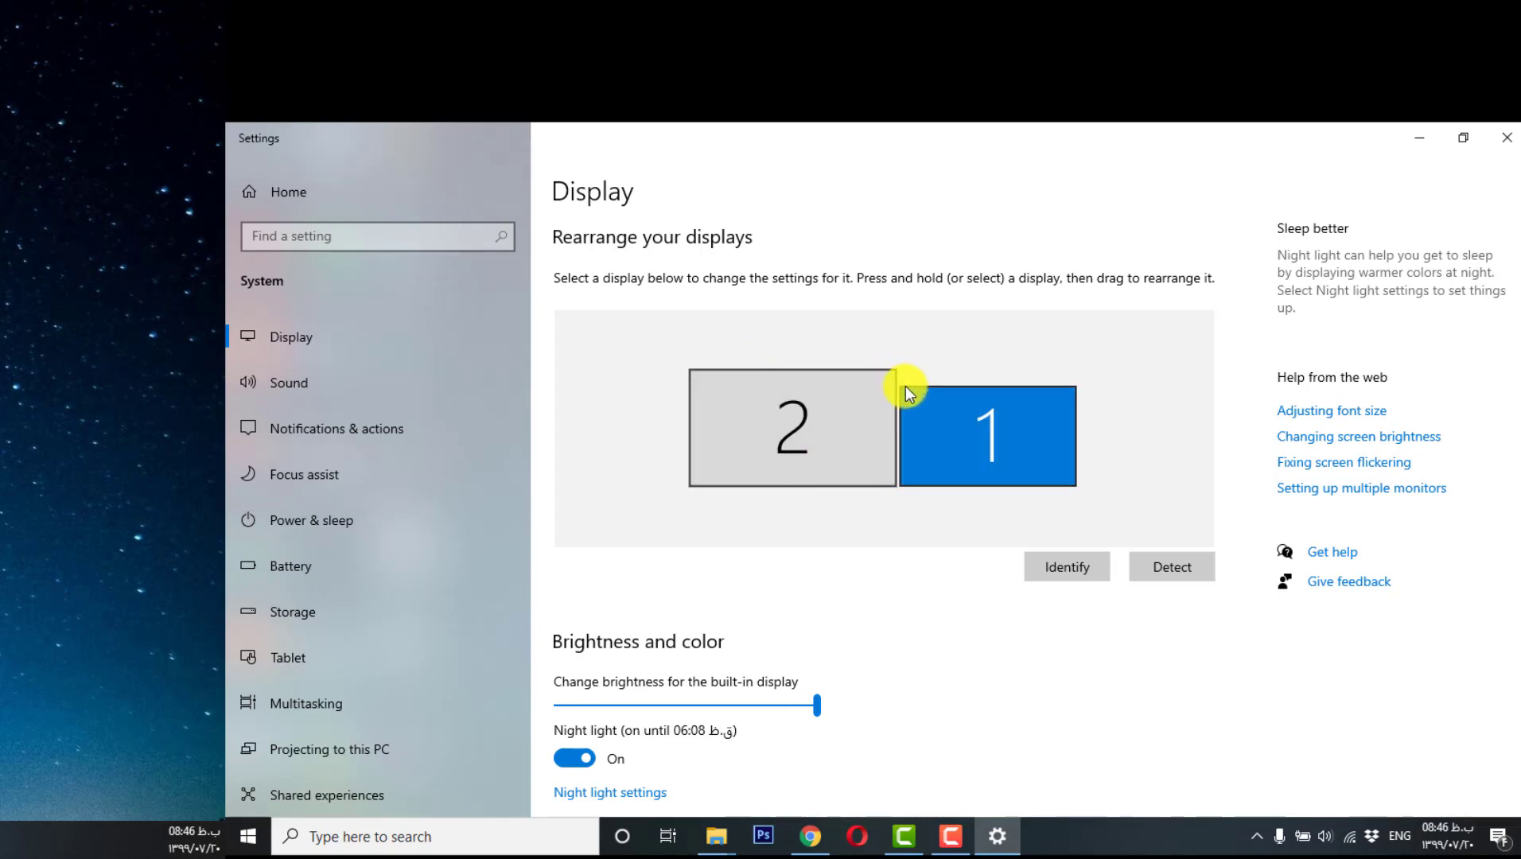
{"action": "left_click", "coordinate": [1062, 571]}
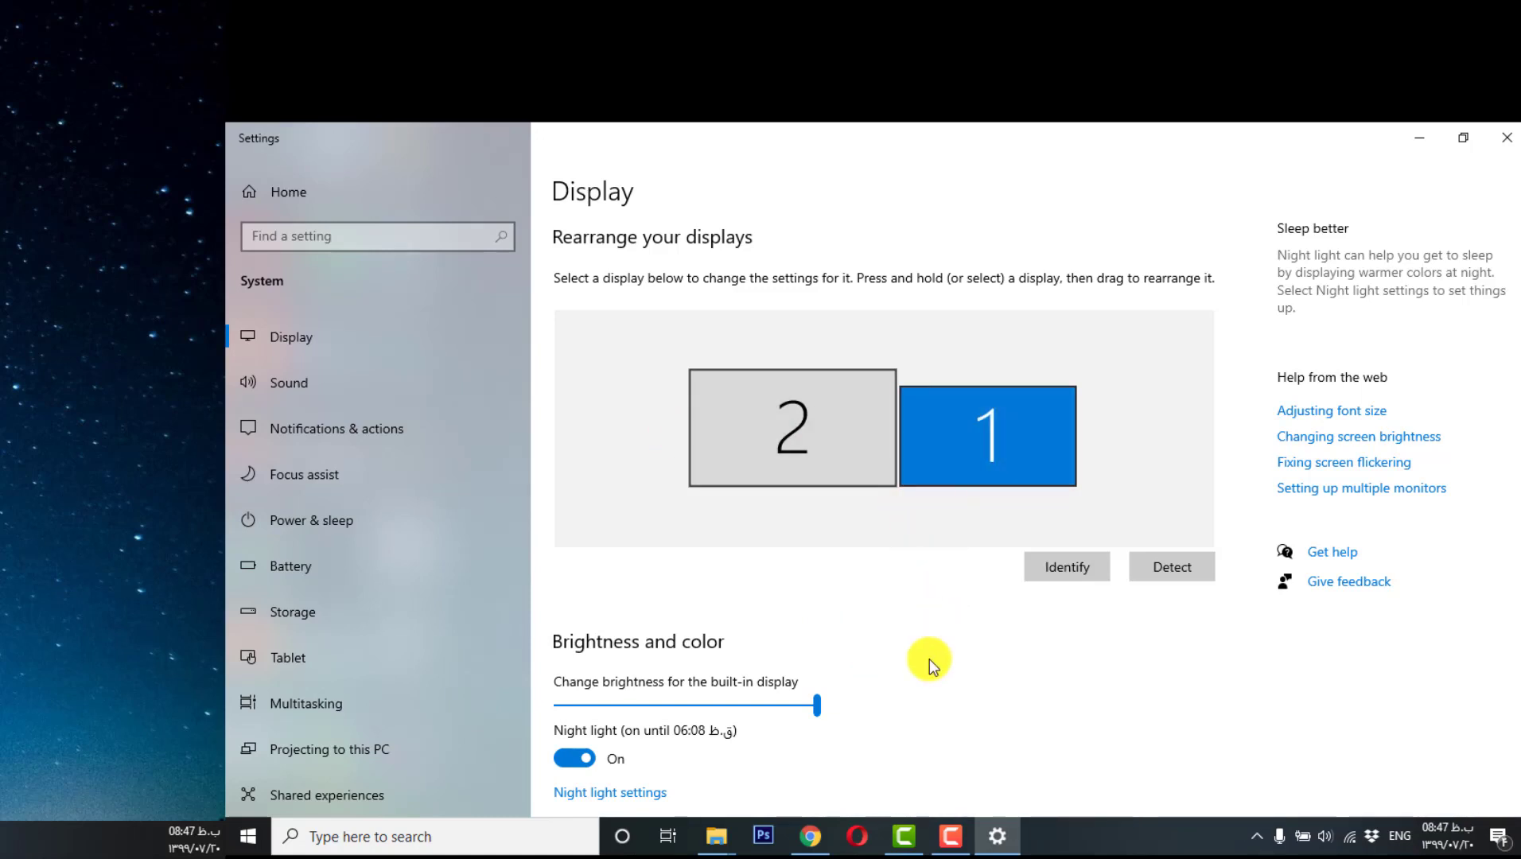
Step: Switch the projection mode to PC screen only, then Duplicate, and return it to Extend
{"action": "key", "text": "super+p"}
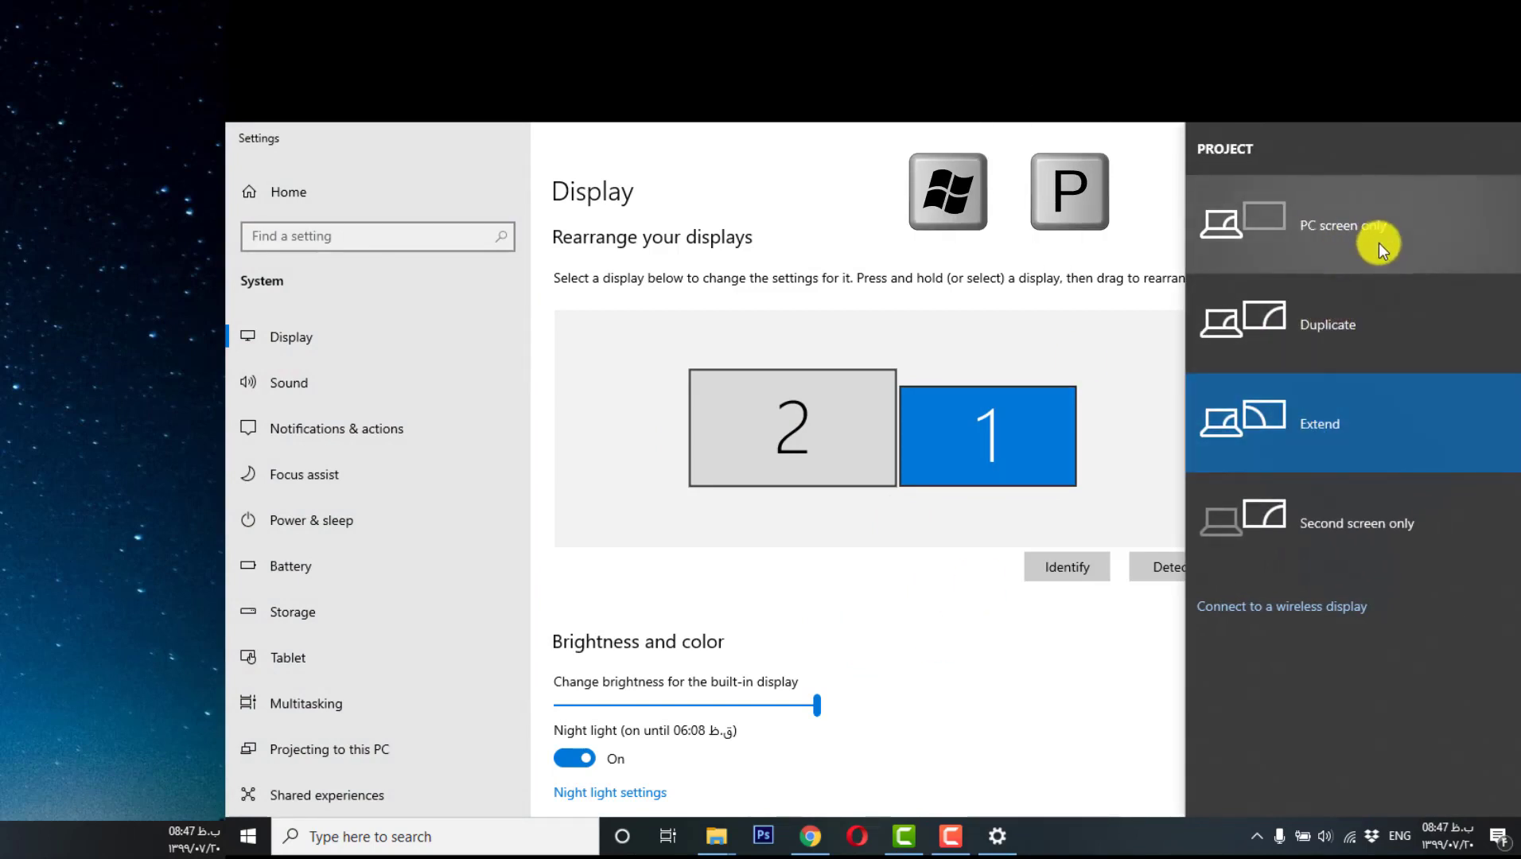
{"action": "left_click", "coordinate": [1340, 234]}
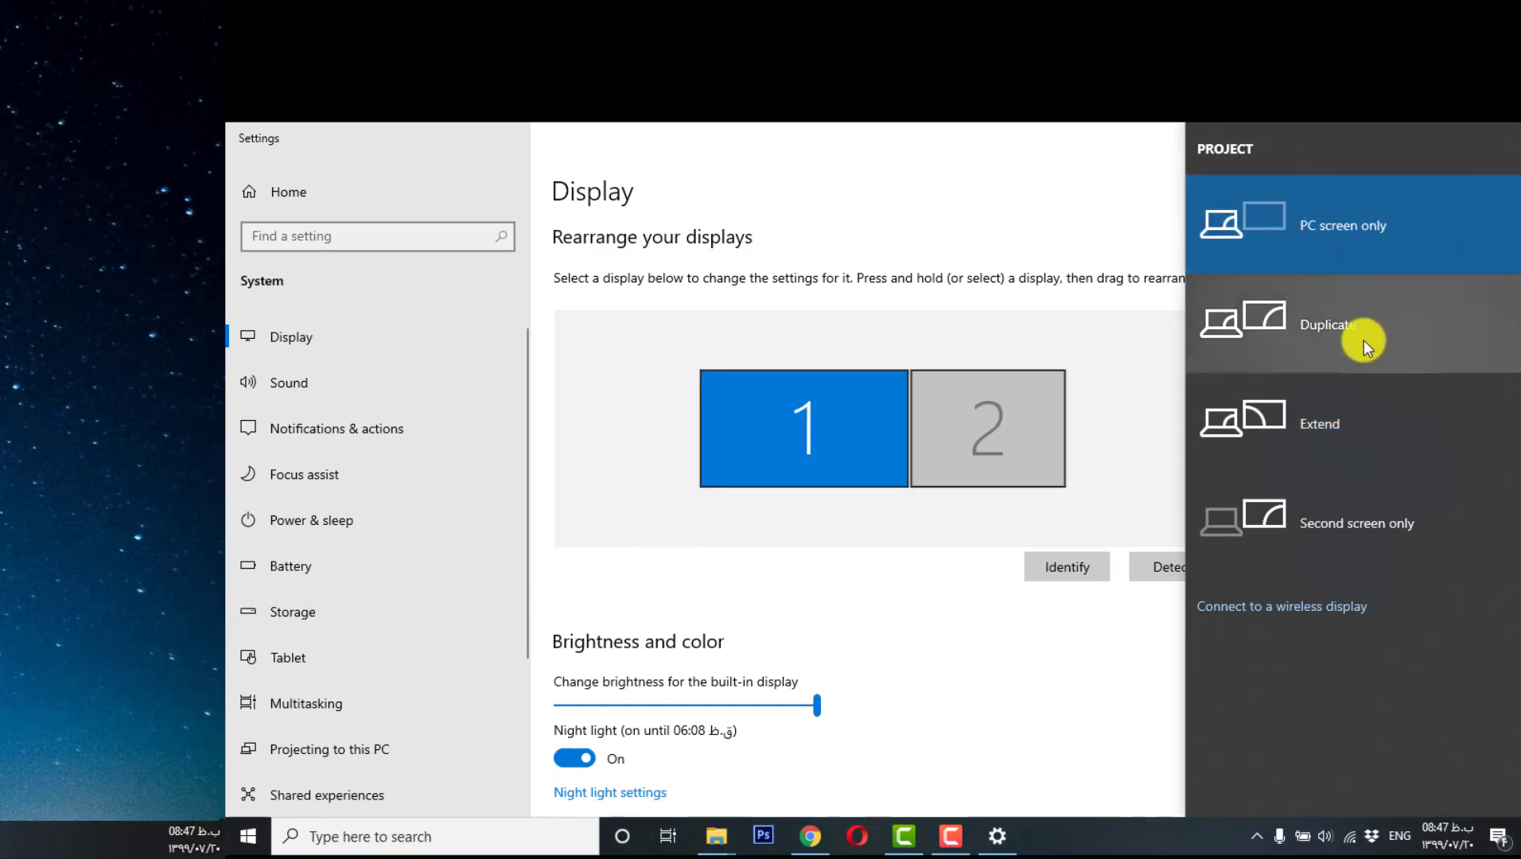
{"action": "left_click", "coordinate": [1325, 342]}
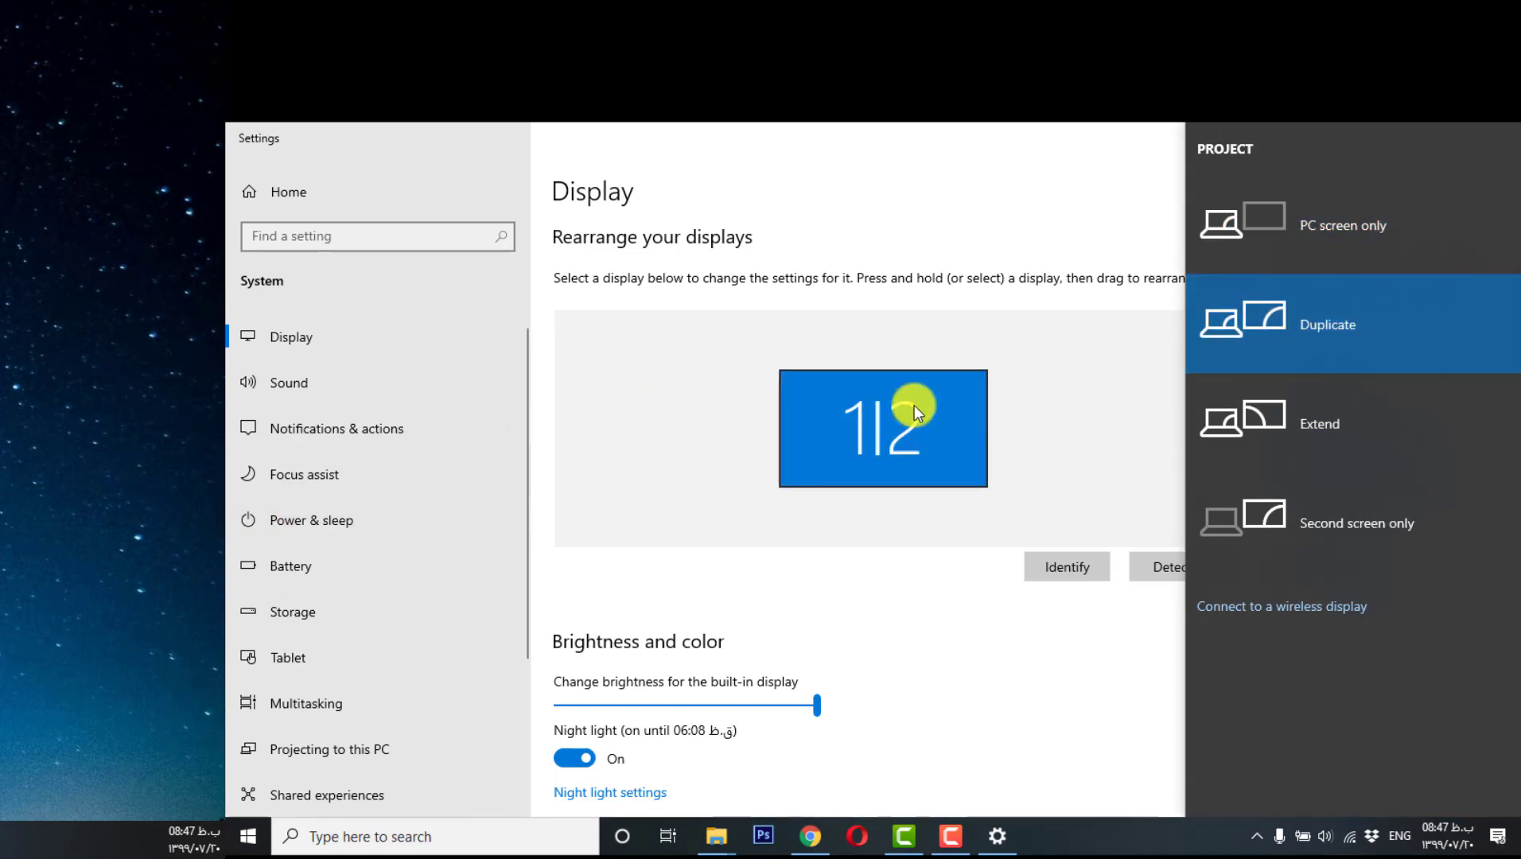
{"action": "left_click", "coordinate": [1325, 428]}
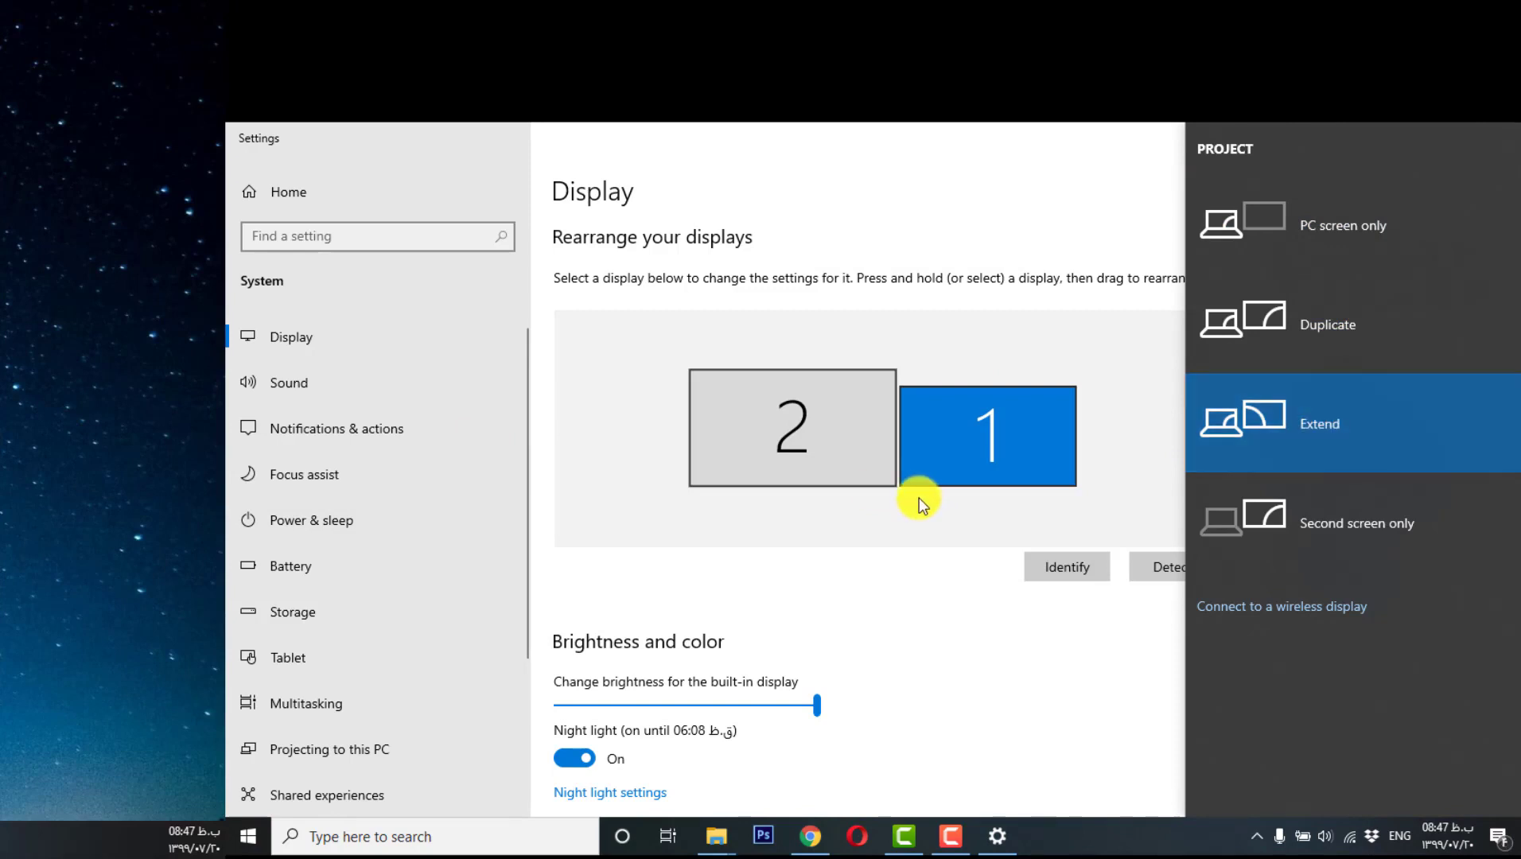
{"action": "left_click", "coordinate": [924, 623]}
Step: Identify the displays, try arranging display 2 beside and above display 1, and cancel the new arrangement
{"action": "left_click", "coordinate": [1067, 568]}
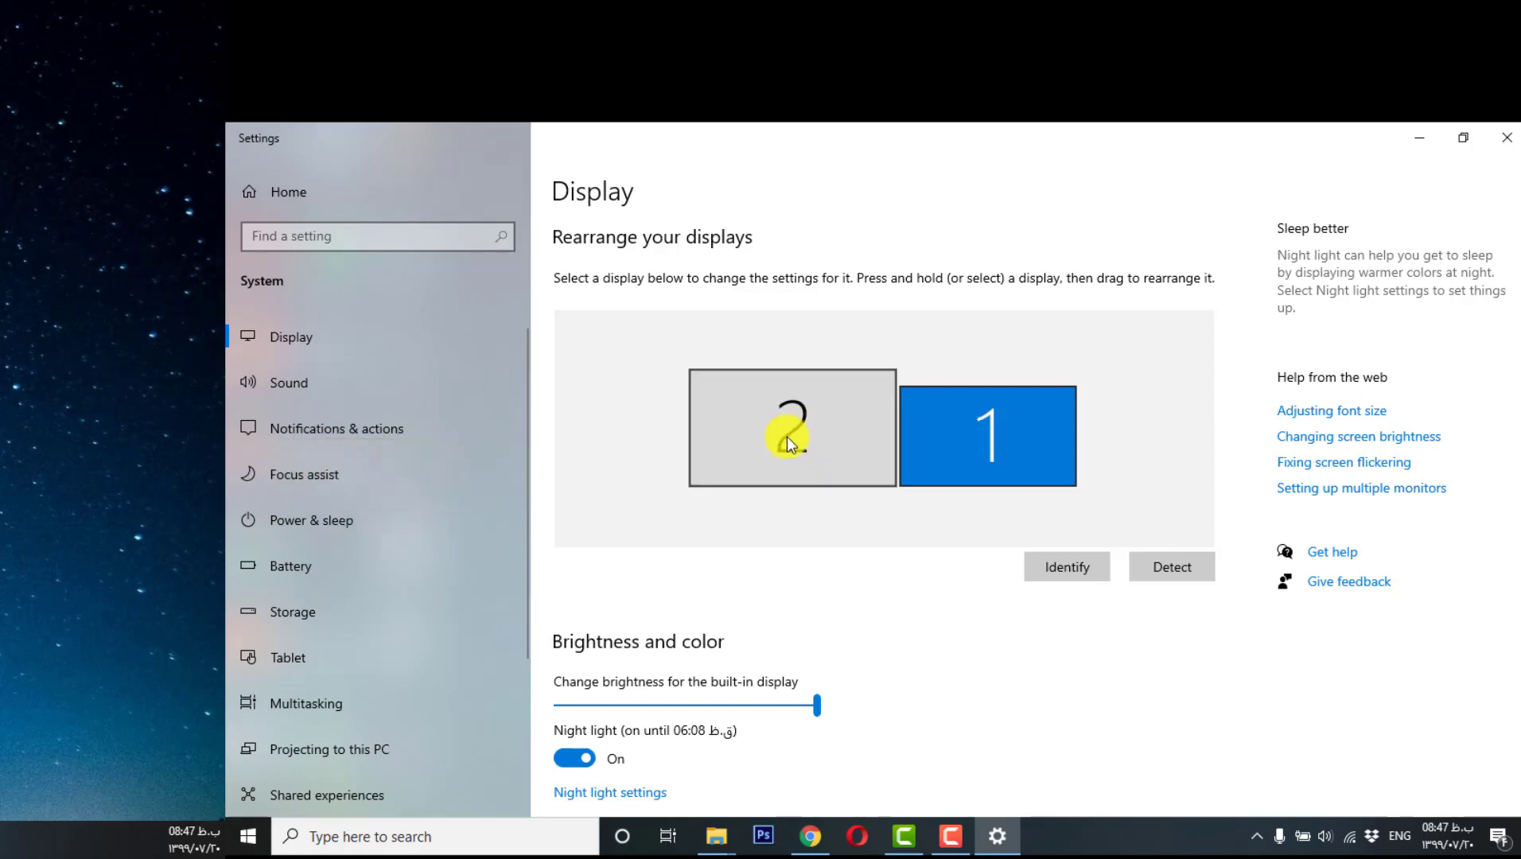
{"action": "left_click_drag", "start_coordinate": [780, 429], "coordinate": [1175, 428]}
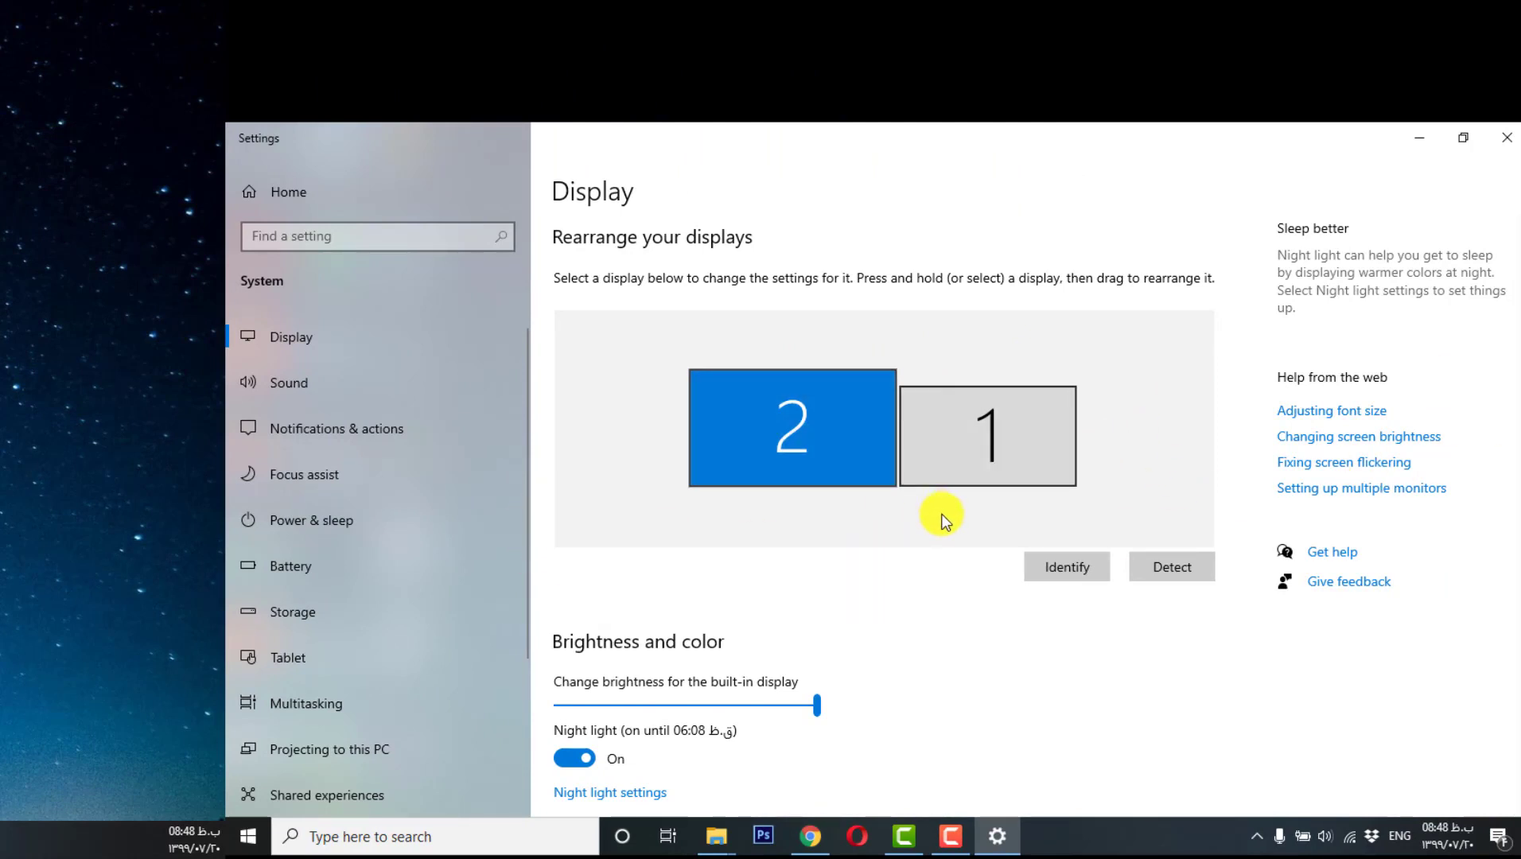
{"action": "left_click_drag", "start_coordinate": [811, 441], "coordinate": [996, 354]}
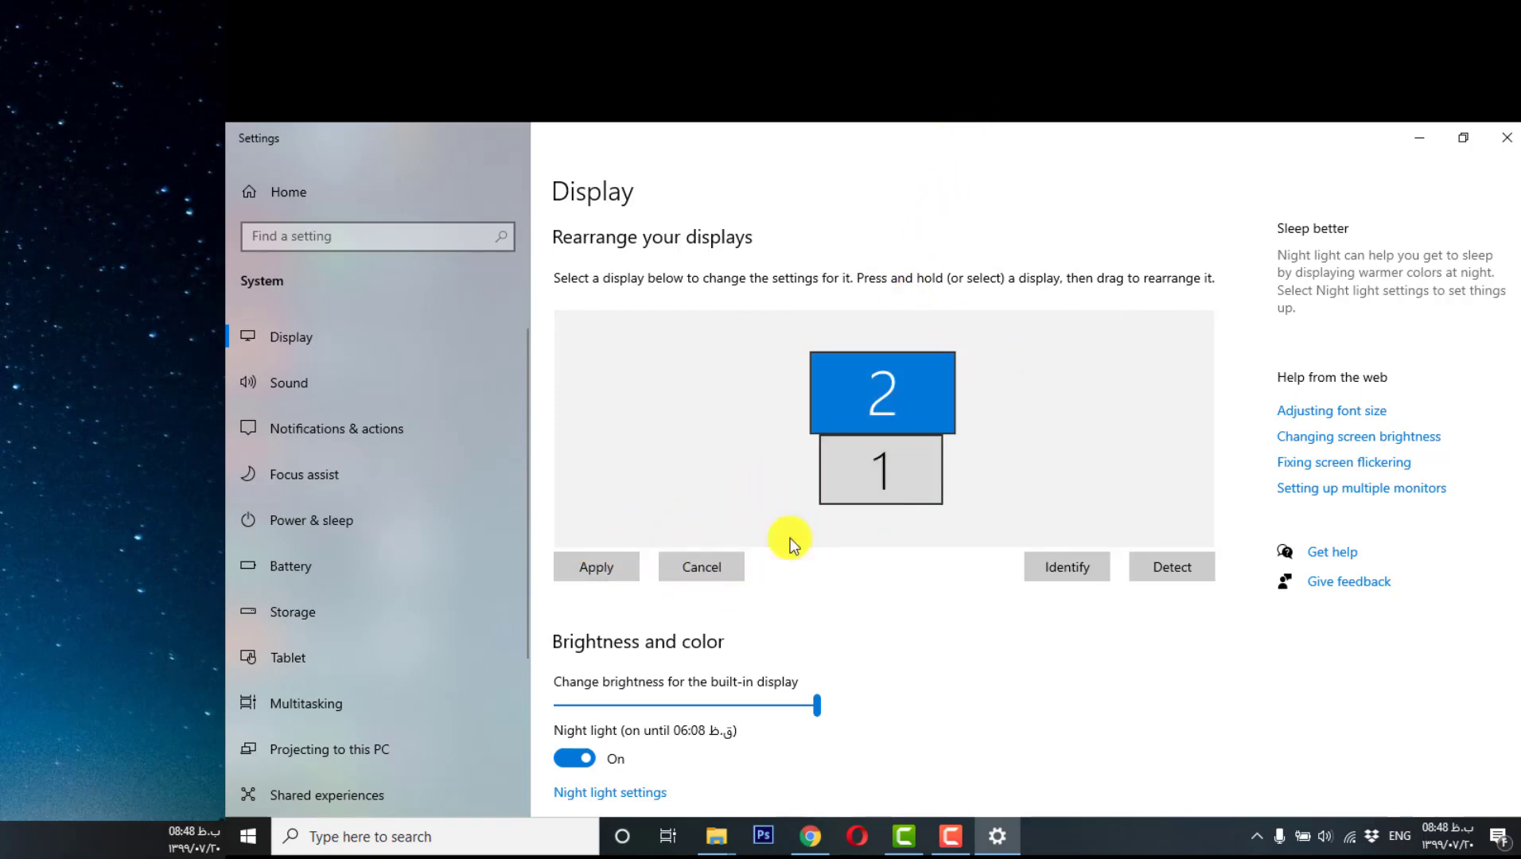
{"action": "left_click", "coordinate": [704, 566]}
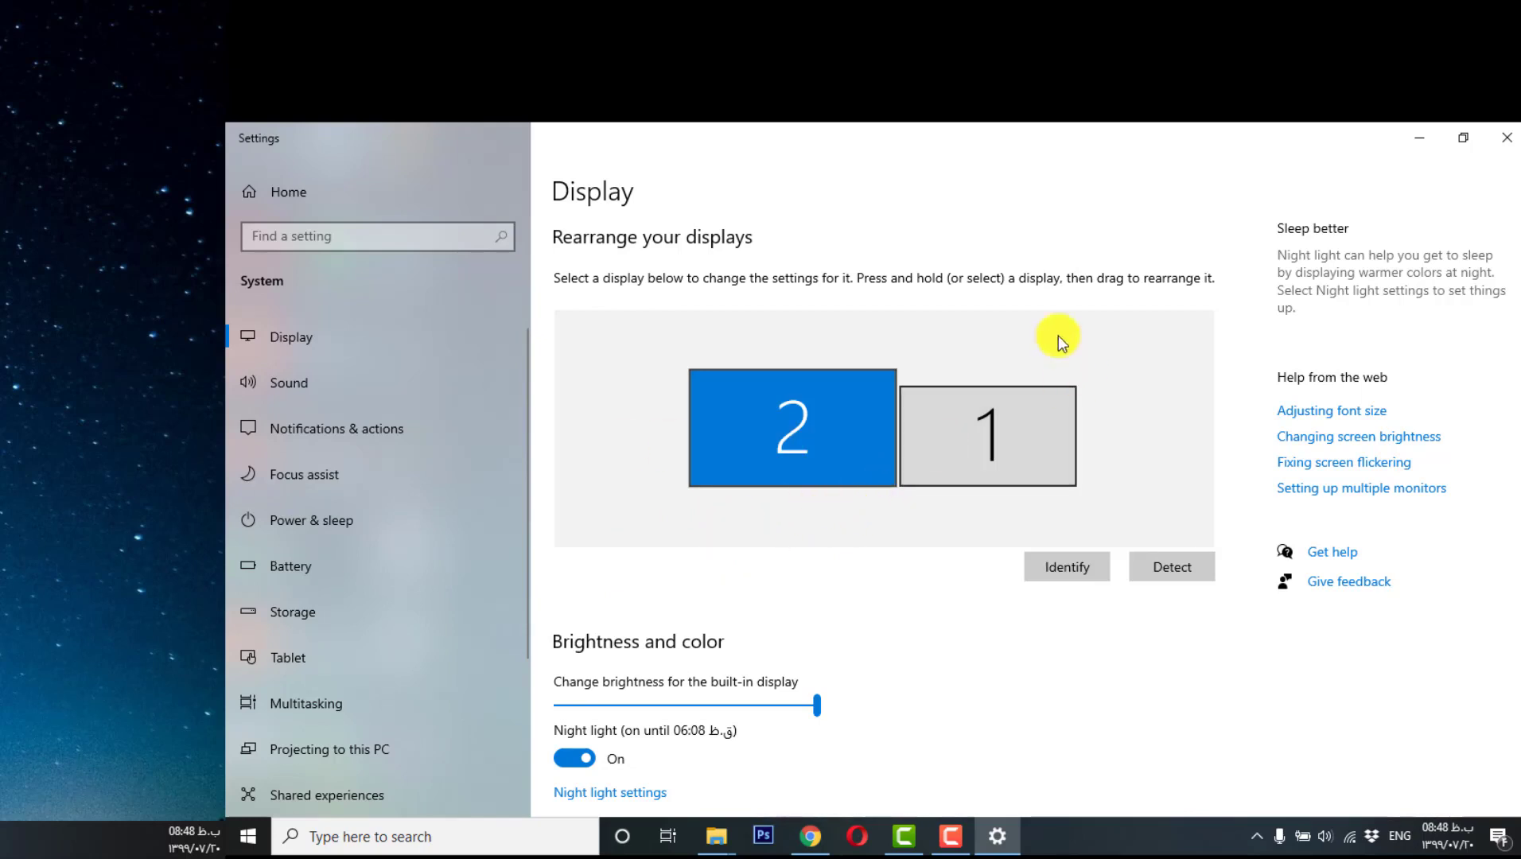
{"action": "scroll", "coordinate": [916, 437], "scroll_direction": "down", "scroll_amount": 6}
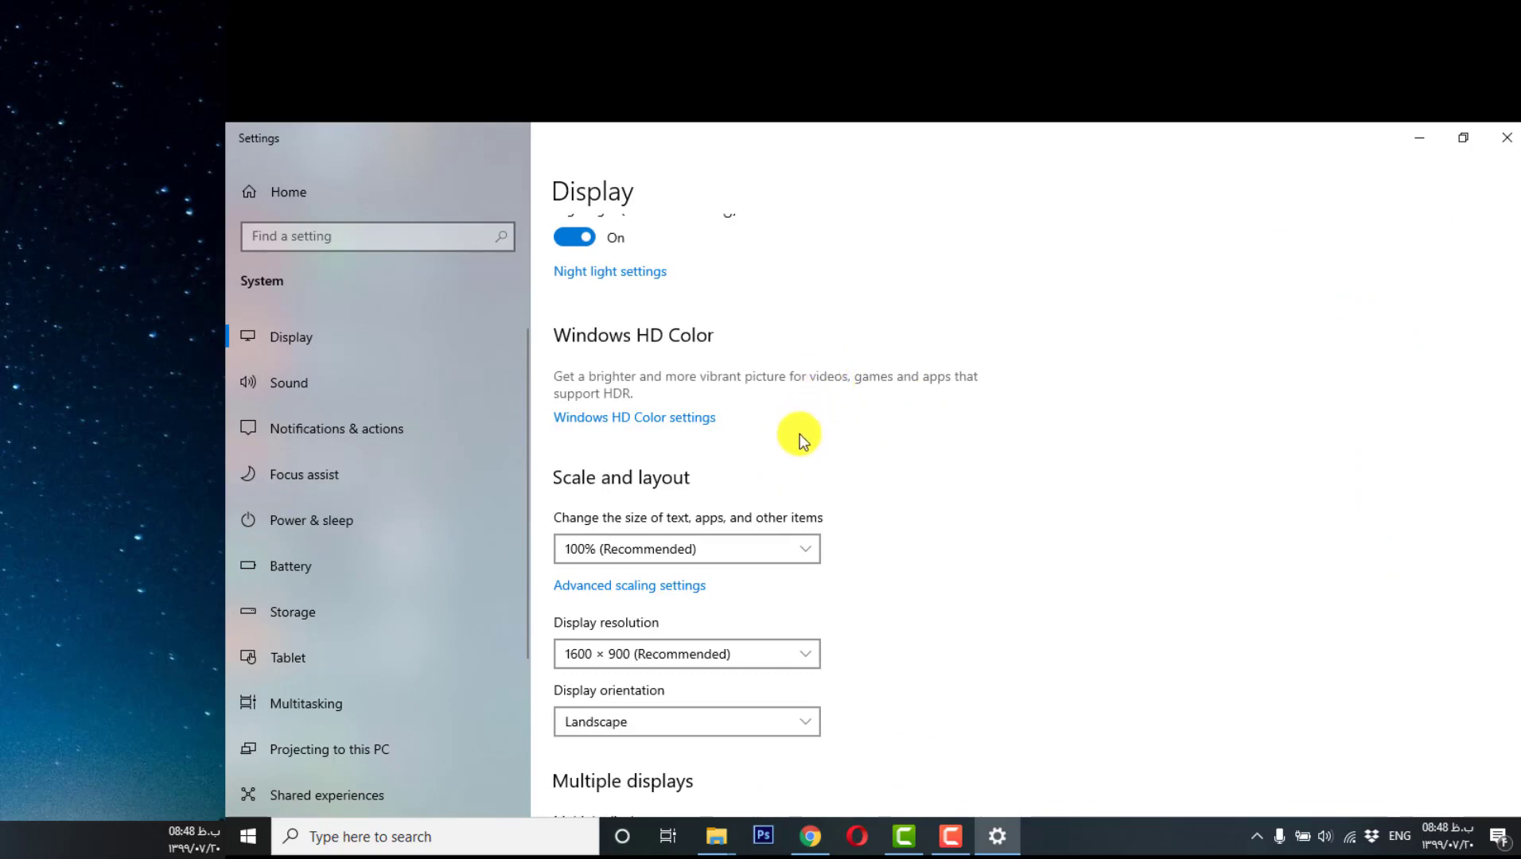
{"action": "scroll", "coordinate": [797, 423], "scroll_direction": "down", "scroll_amount": 4}
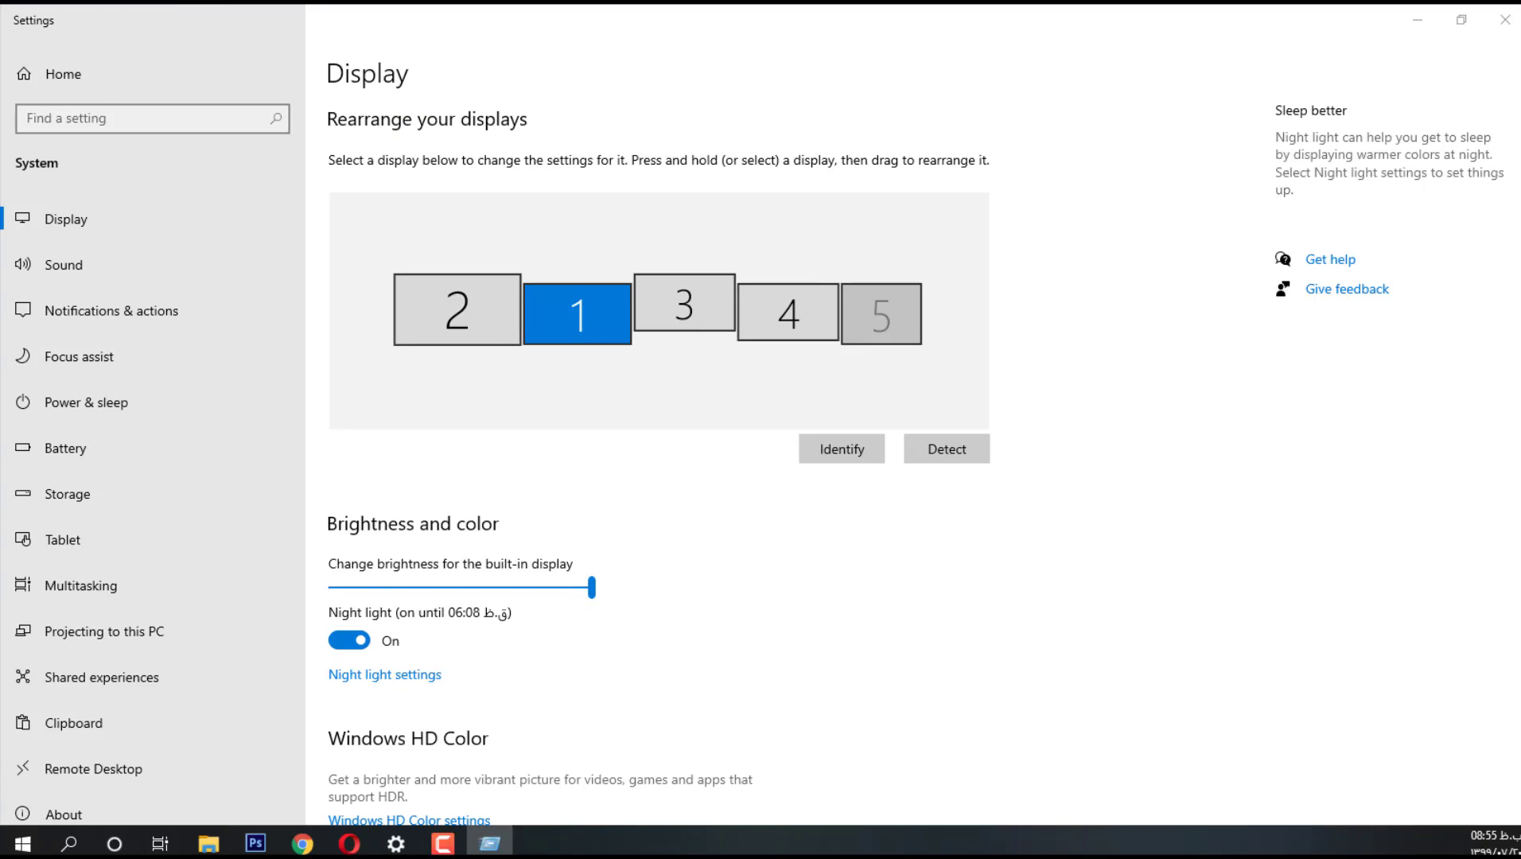
Step: Run winver to check the installed Windows version and build, and close the information window
{"action": "left_click_drag", "start_coordinate": [140, 625], "coordinate": [267, 597]}
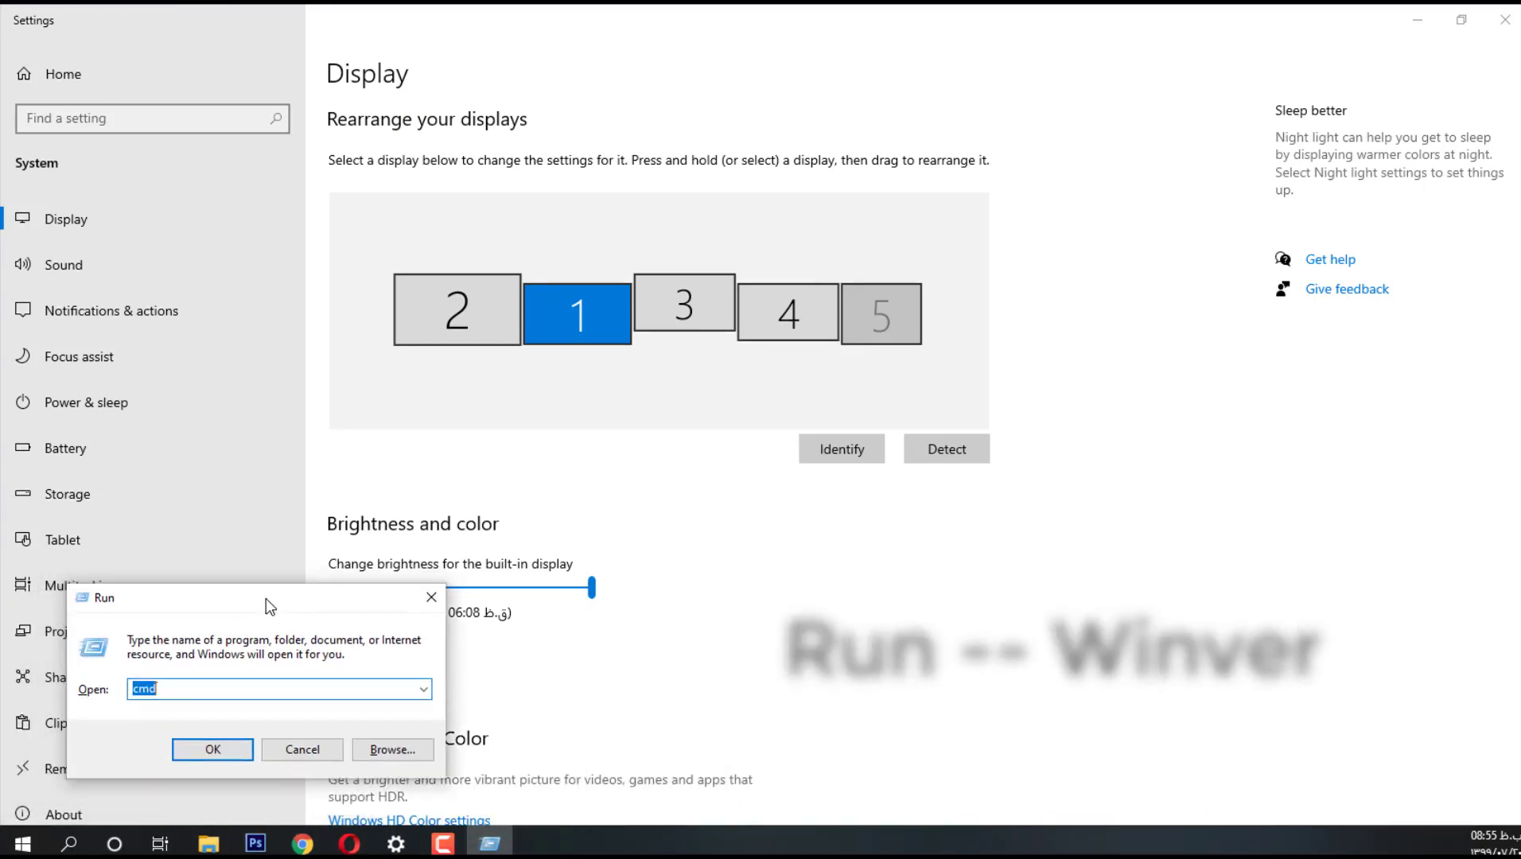
{"action": "type", "text": "winver"}
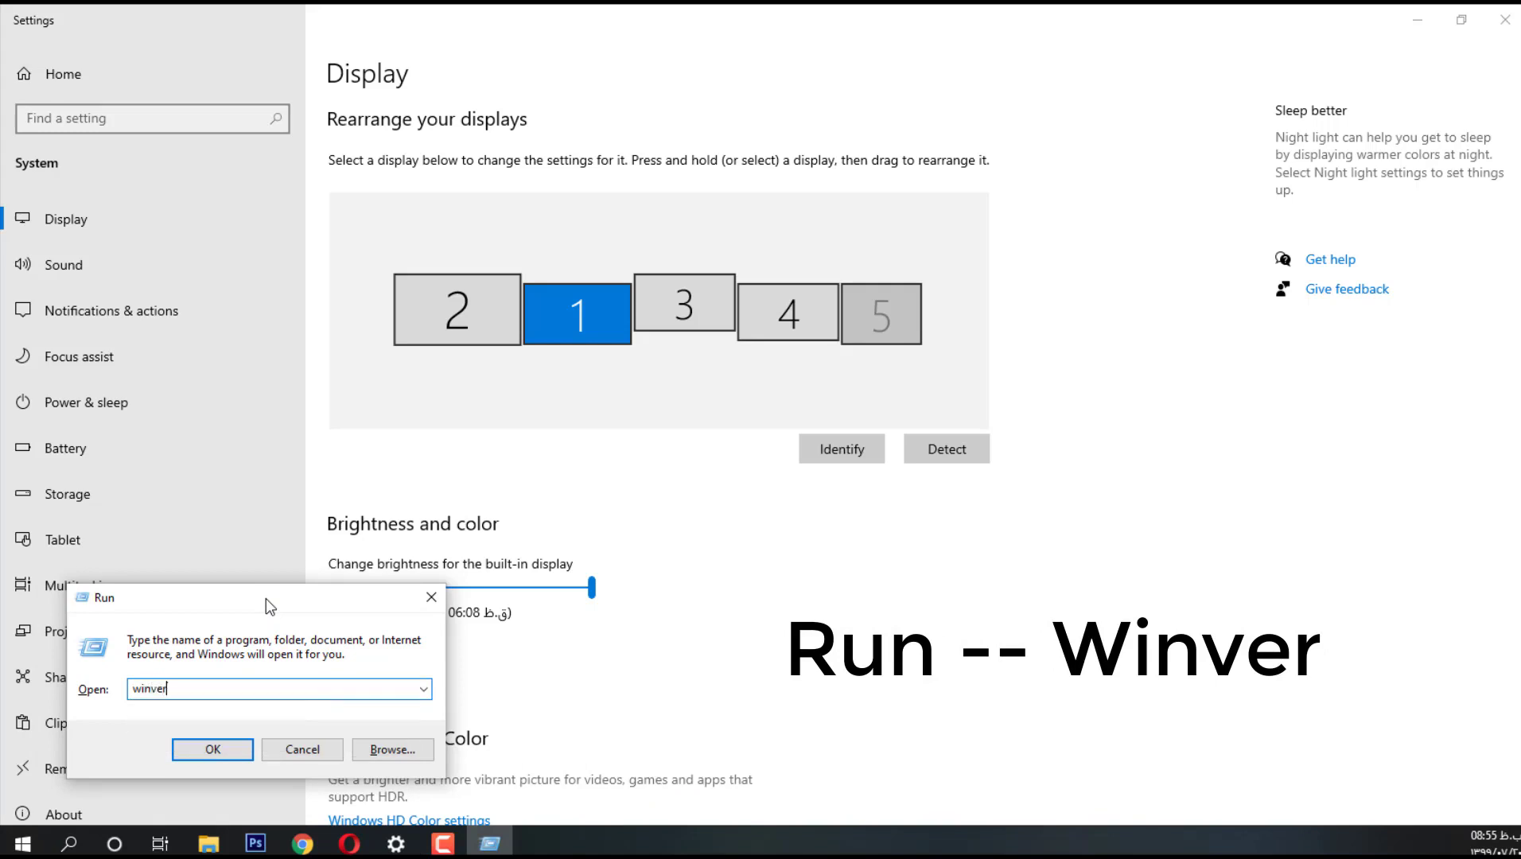
{"action": "key", "text": "Return"}
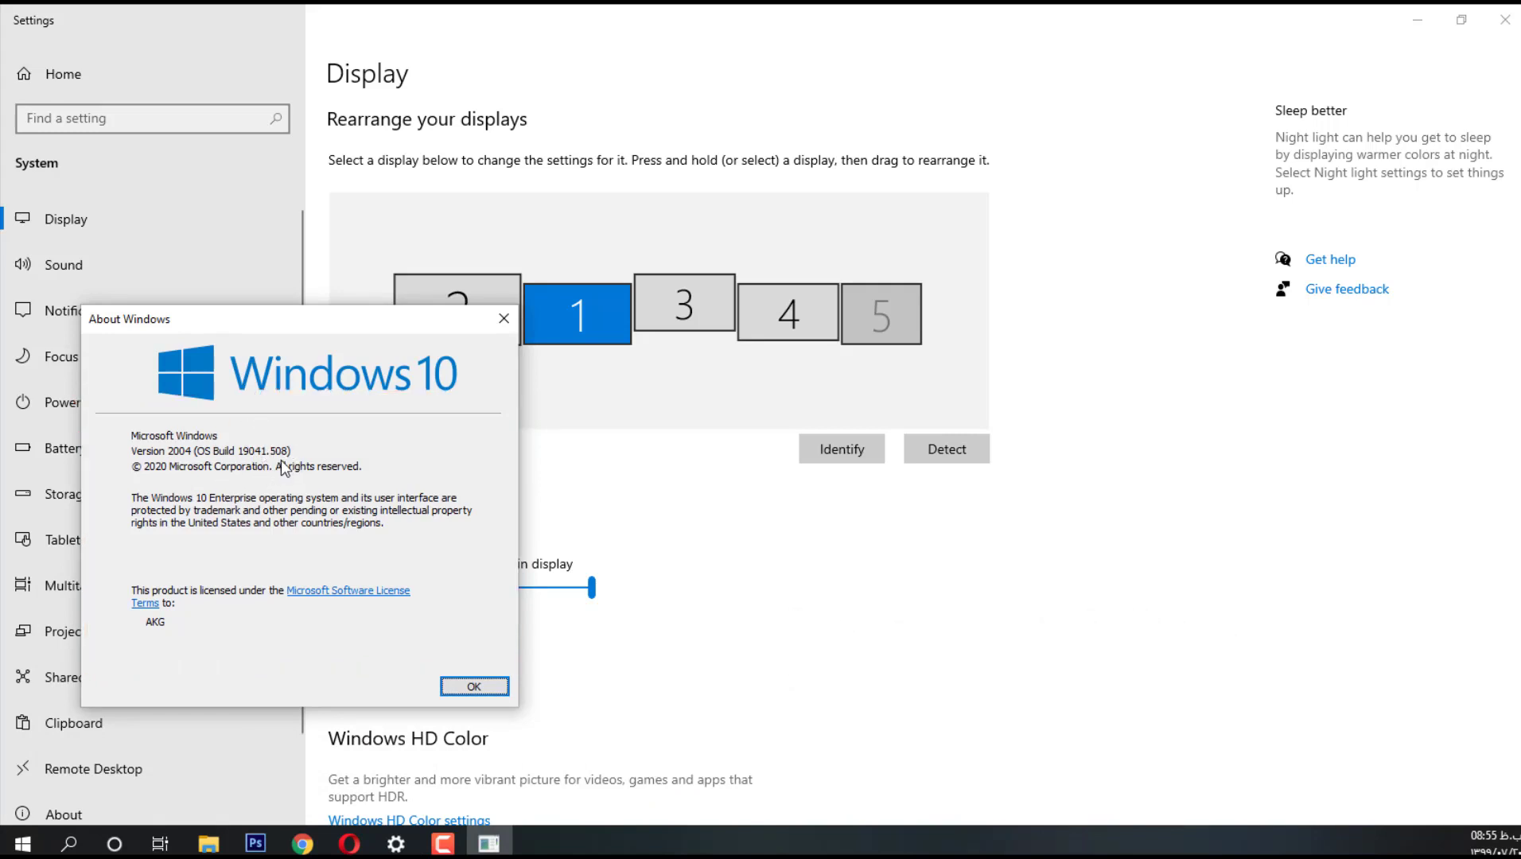
{"action": "left_click", "coordinate": [503, 318]}
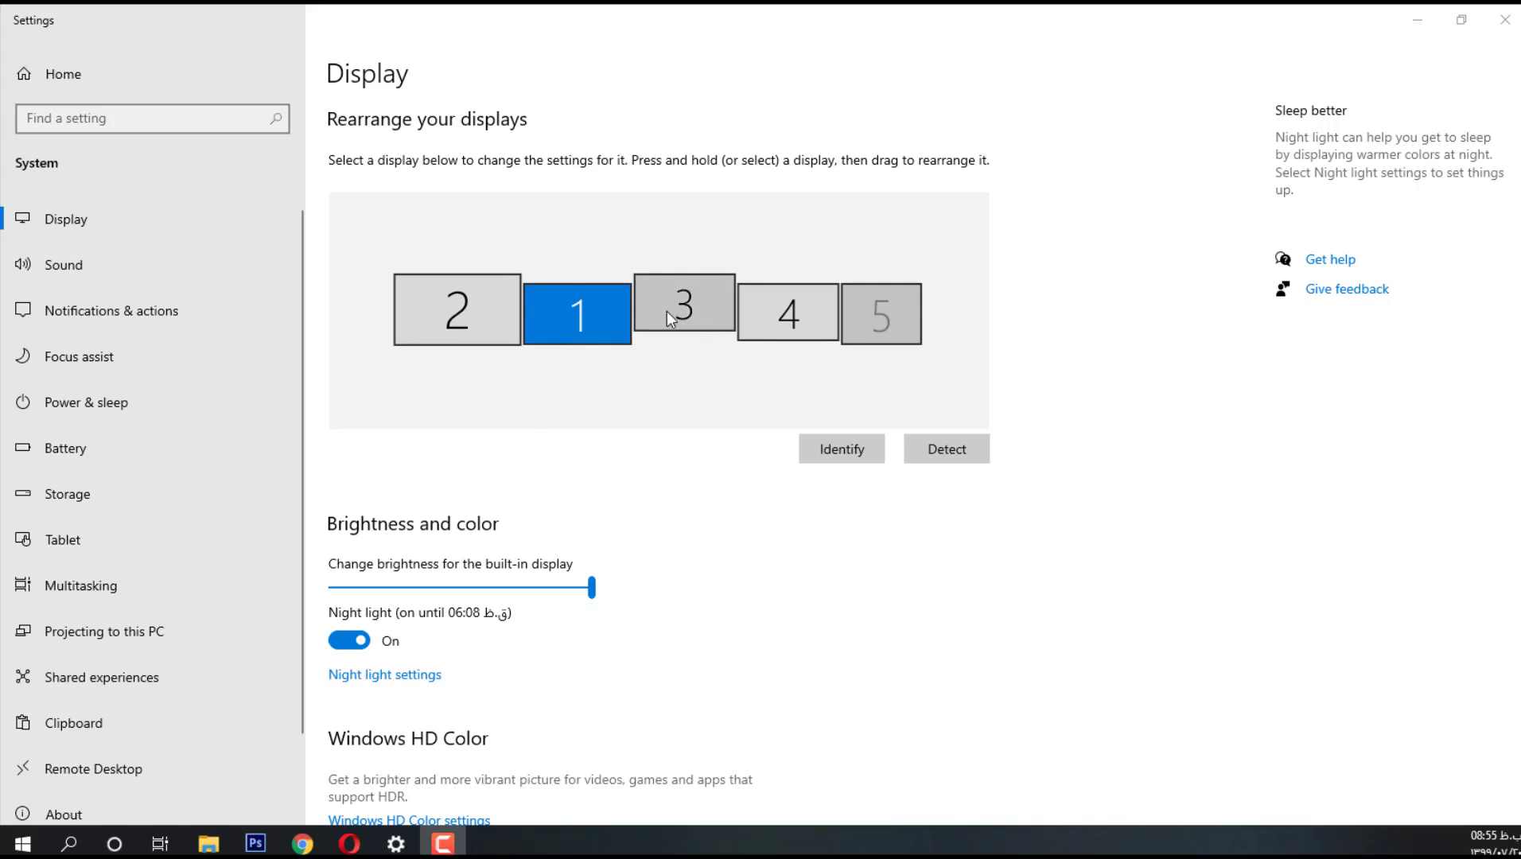
Step: In the advanced display settings, choose Display 5: Wired Display and turn on its removal from the desktop
{"action": "scroll", "coordinate": [585, 338], "scroll_direction": "down", "scroll_amount": 7}
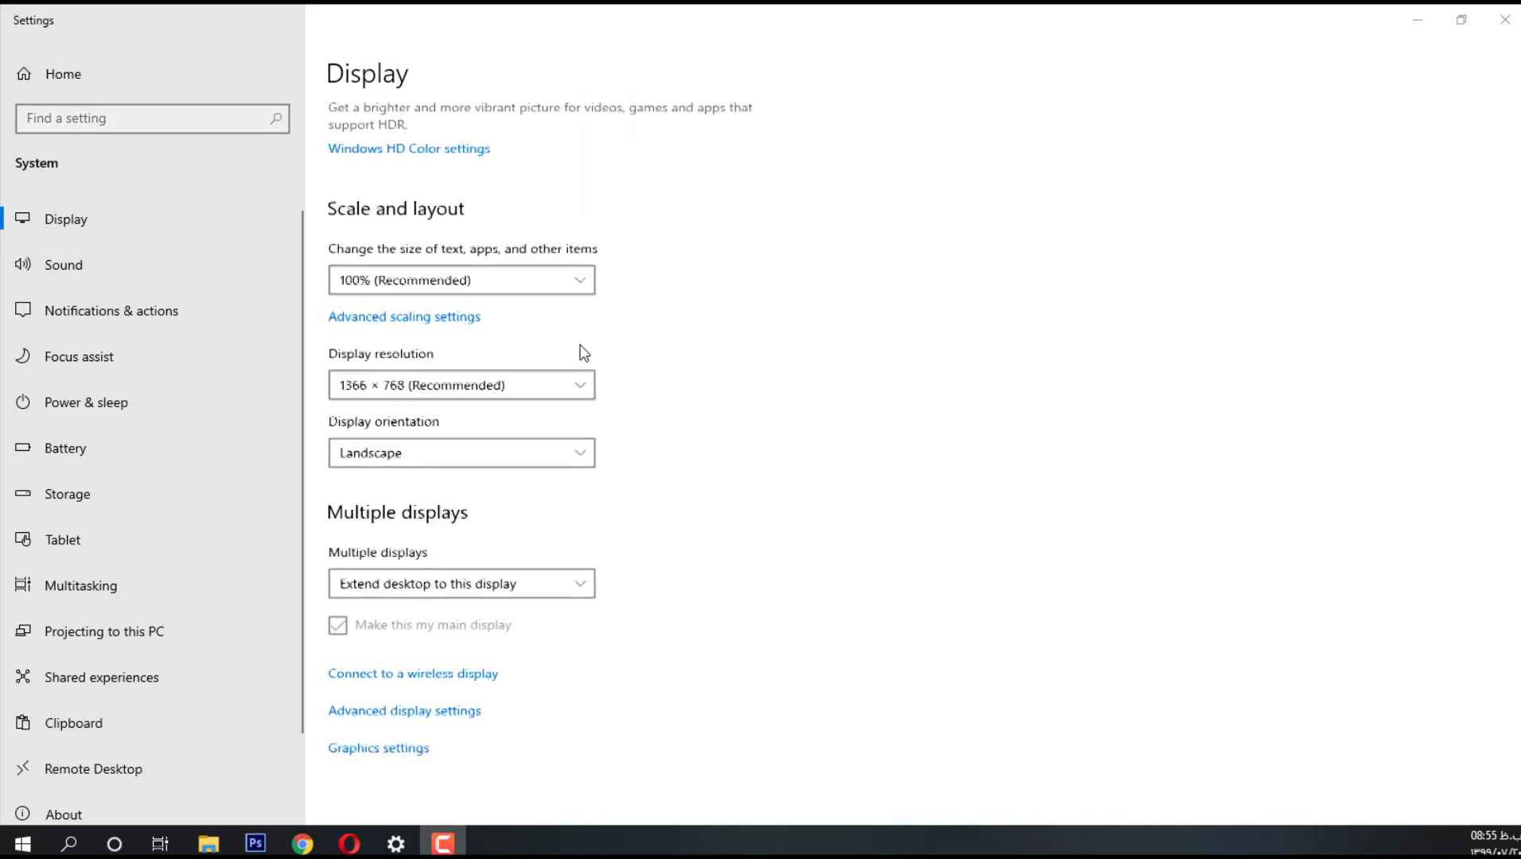
{"action": "left_click", "coordinate": [394, 704]}
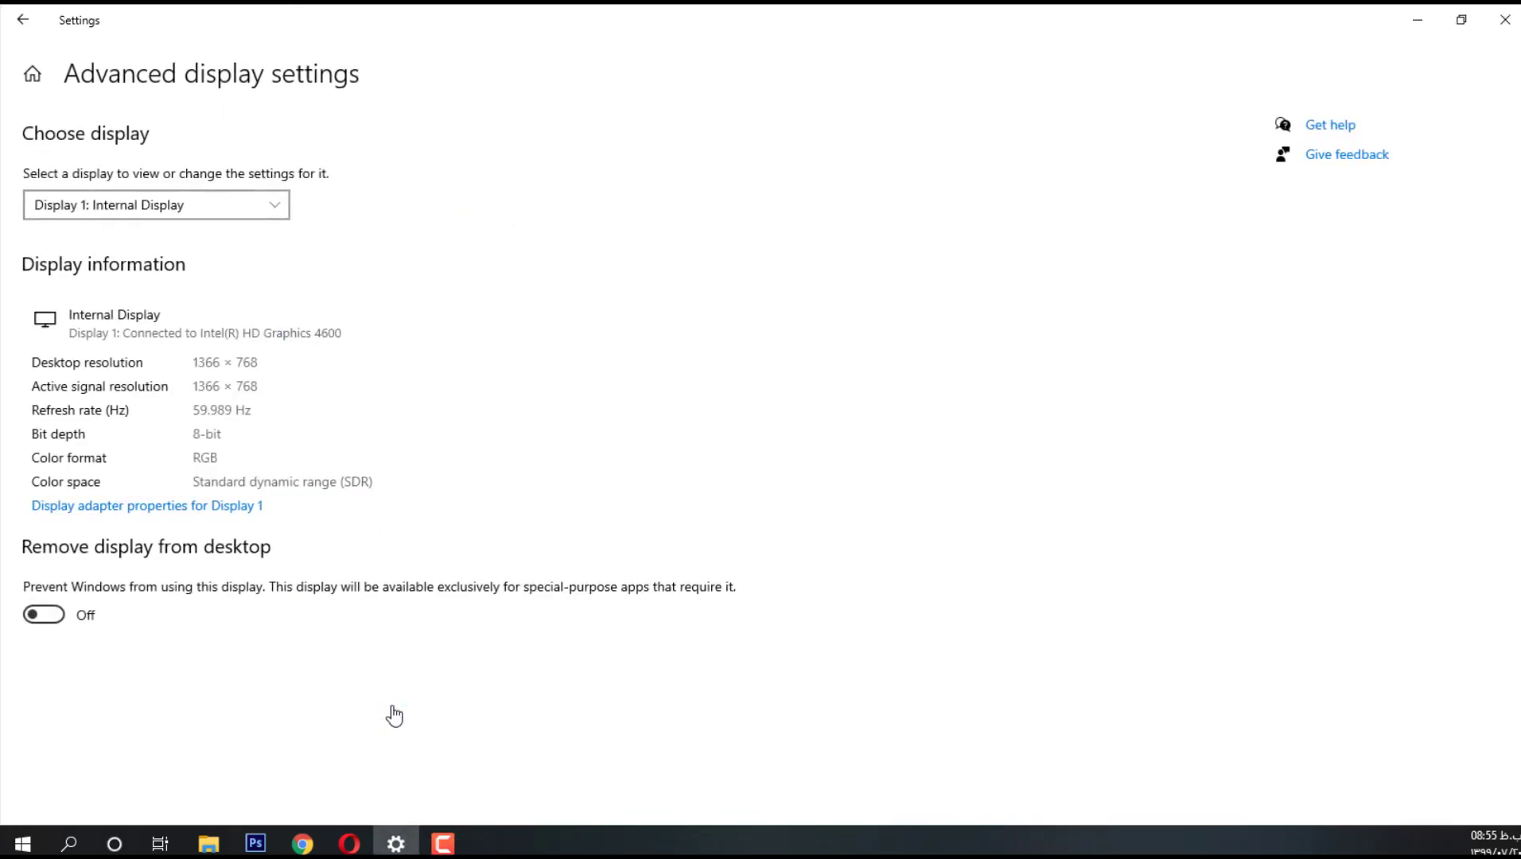
{"action": "left_click", "coordinate": [229, 206]}
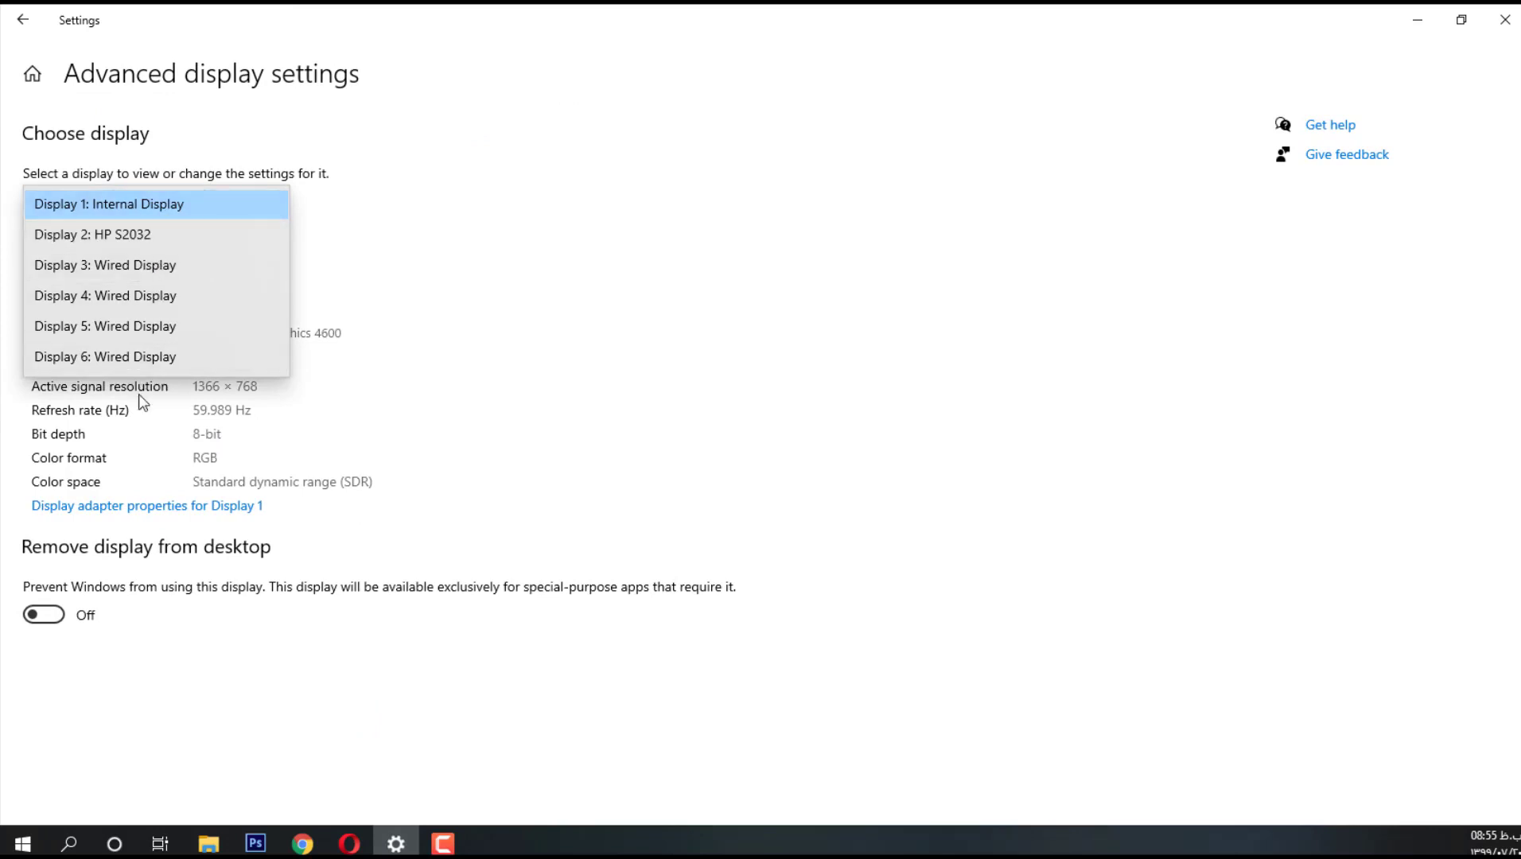
{"action": "left_click", "coordinate": [128, 326]}
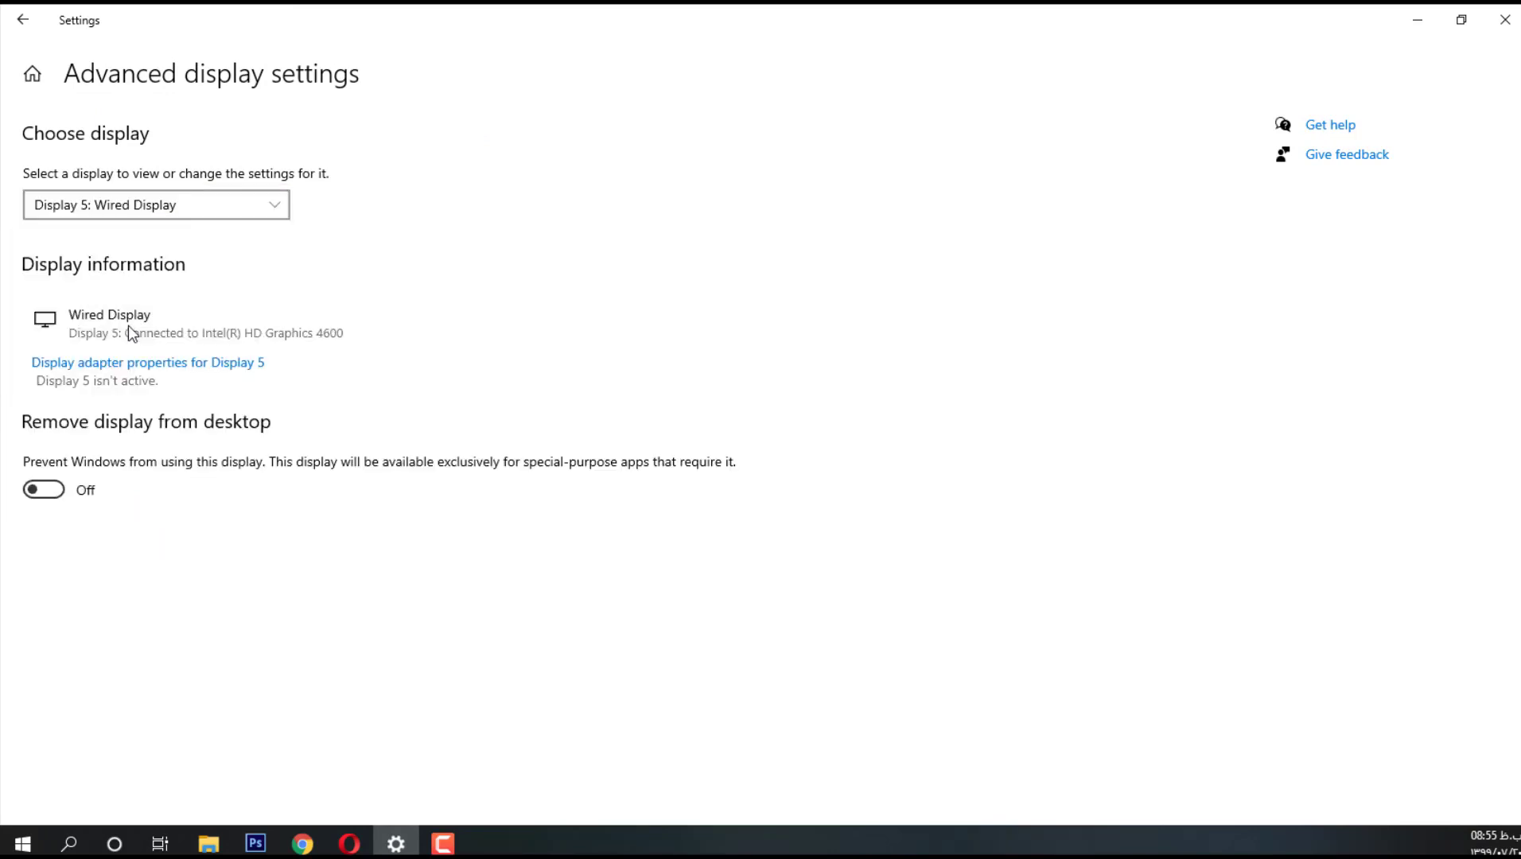
{"action": "left_click", "coordinate": [44, 490]}
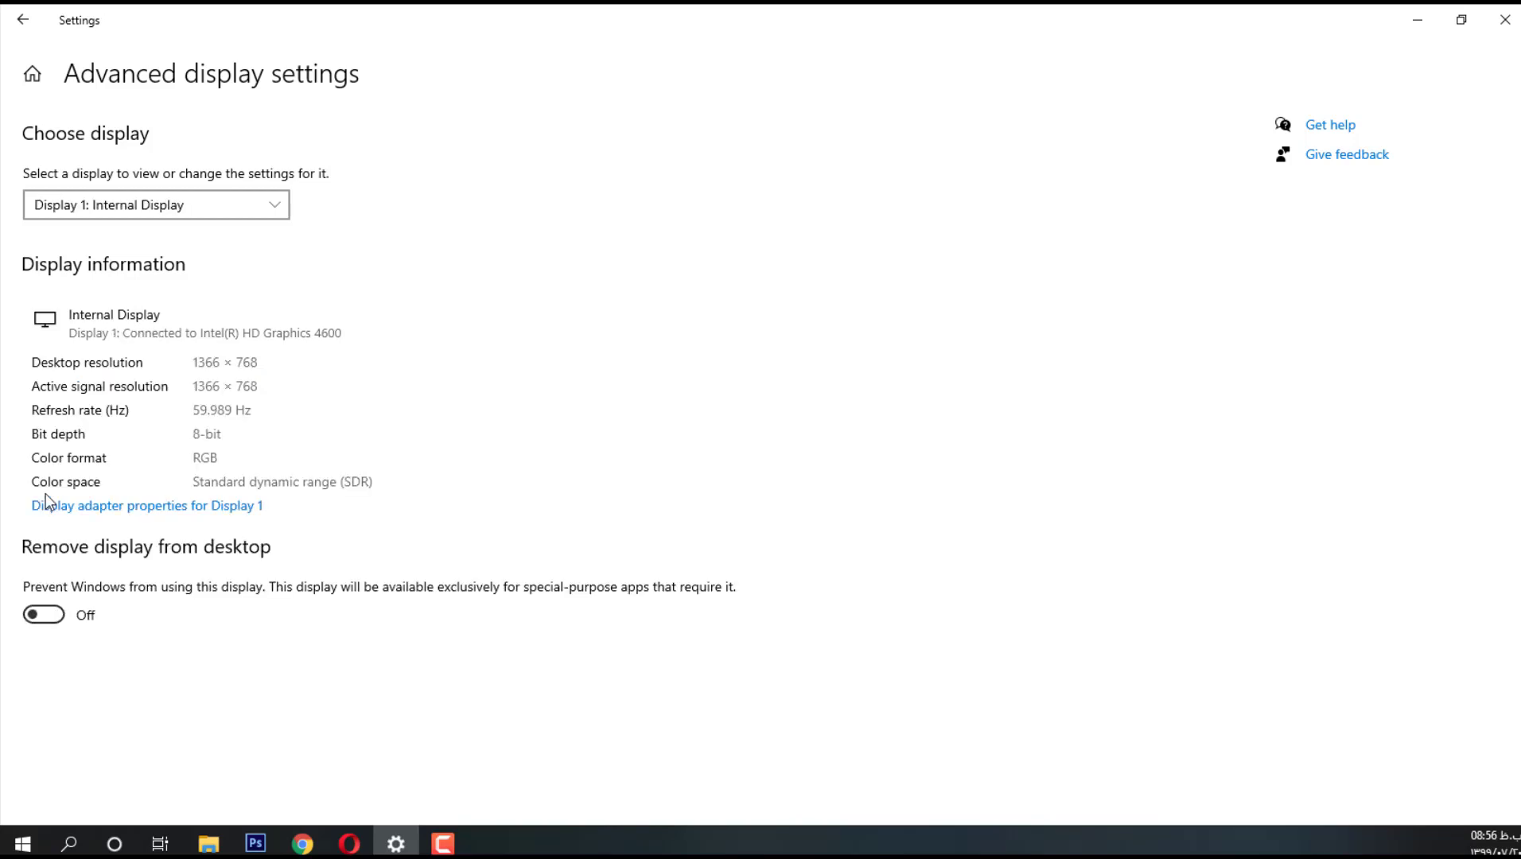
Step: Choose Display 4: Wired Display and turn on its removal from the desktop
{"action": "left_click", "coordinate": [112, 205]}
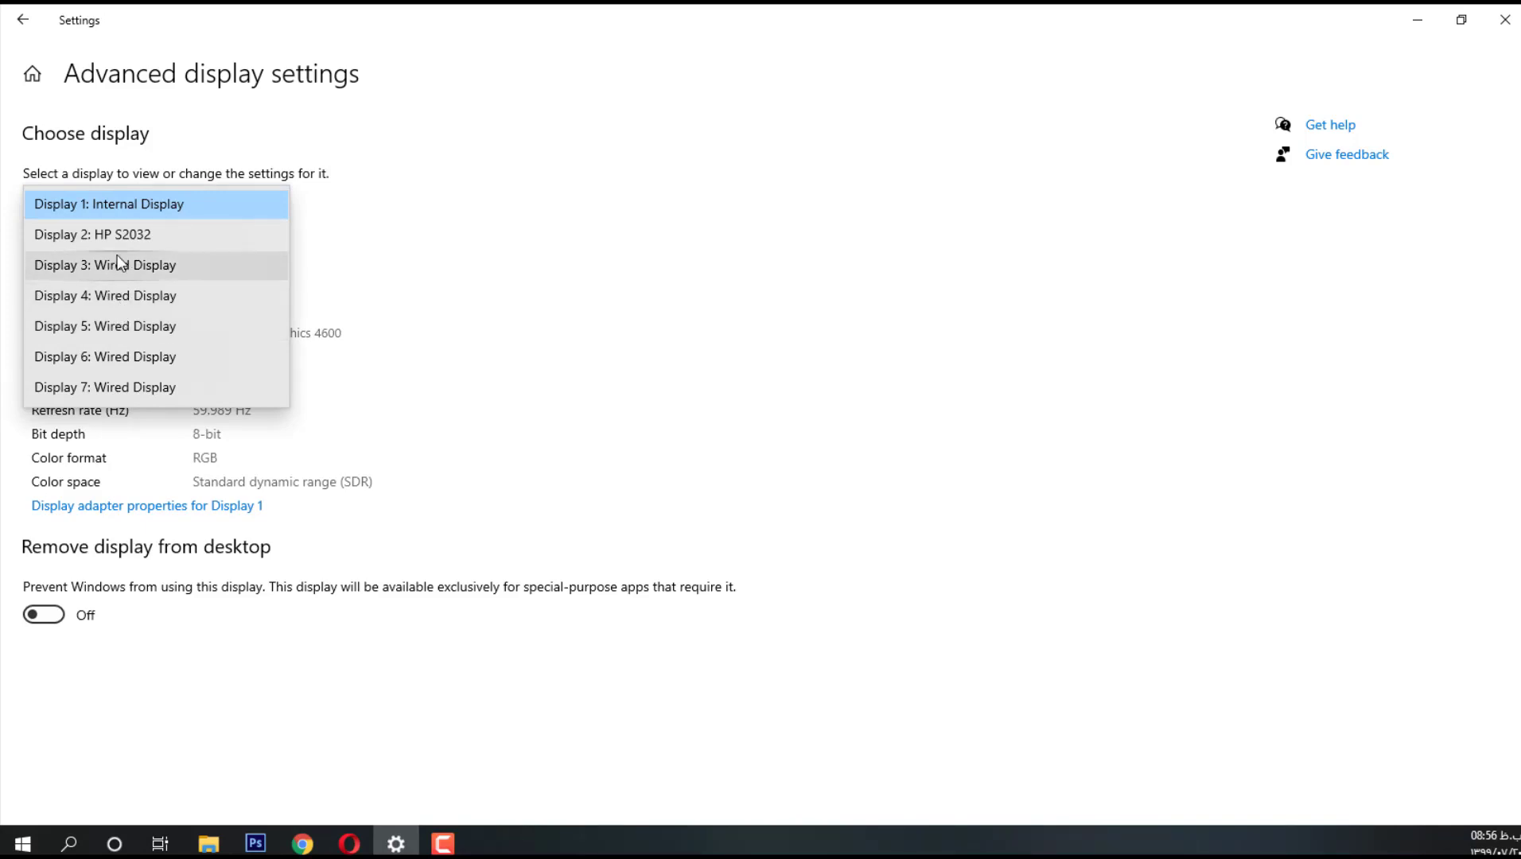
{"action": "left_click", "coordinate": [119, 303]}
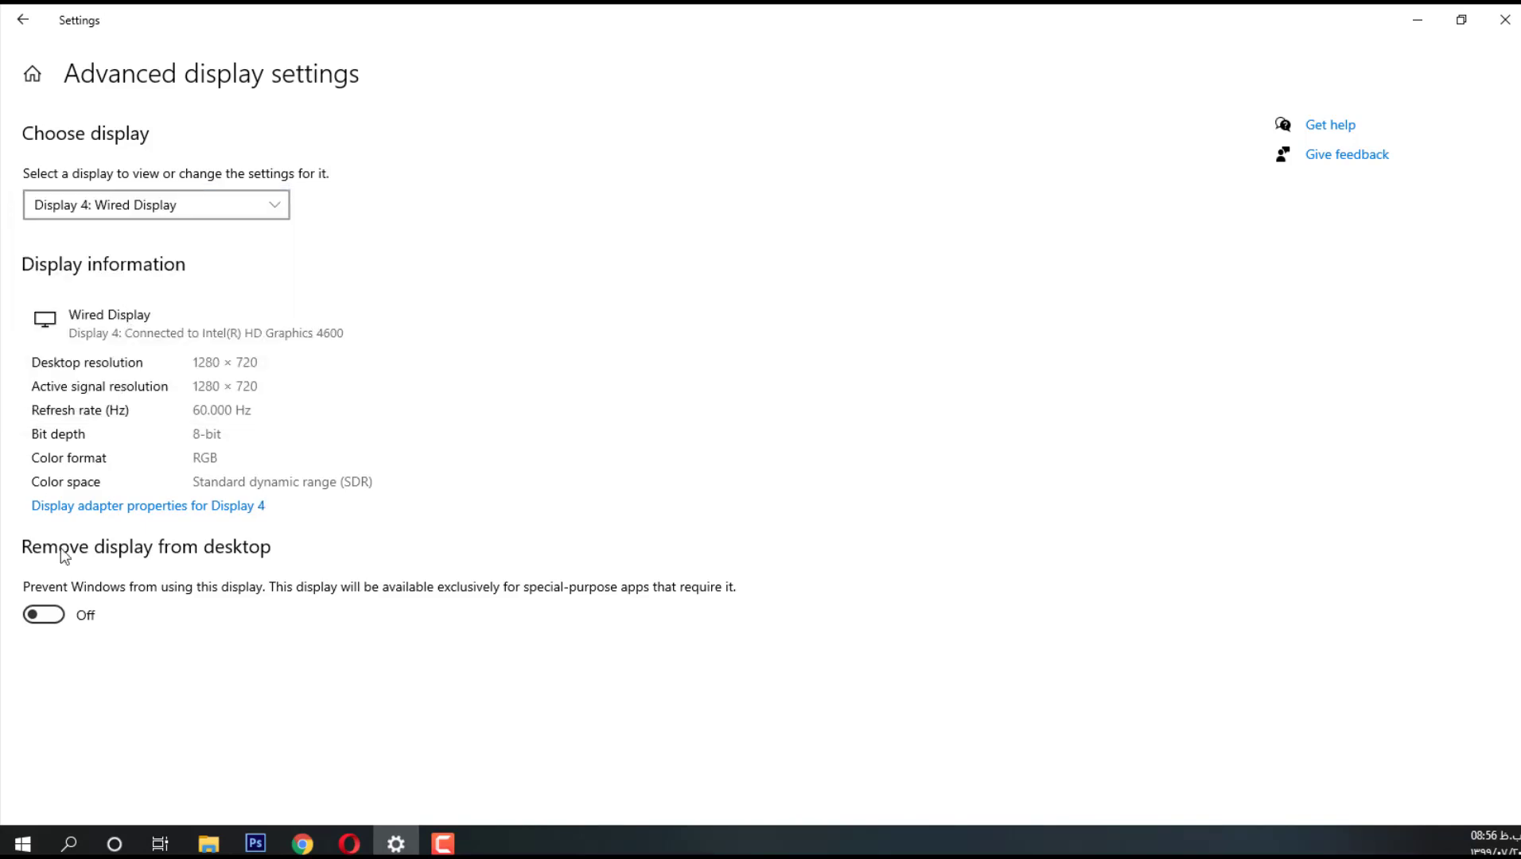
{"action": "left_click", "coordinate": [33, 616]}
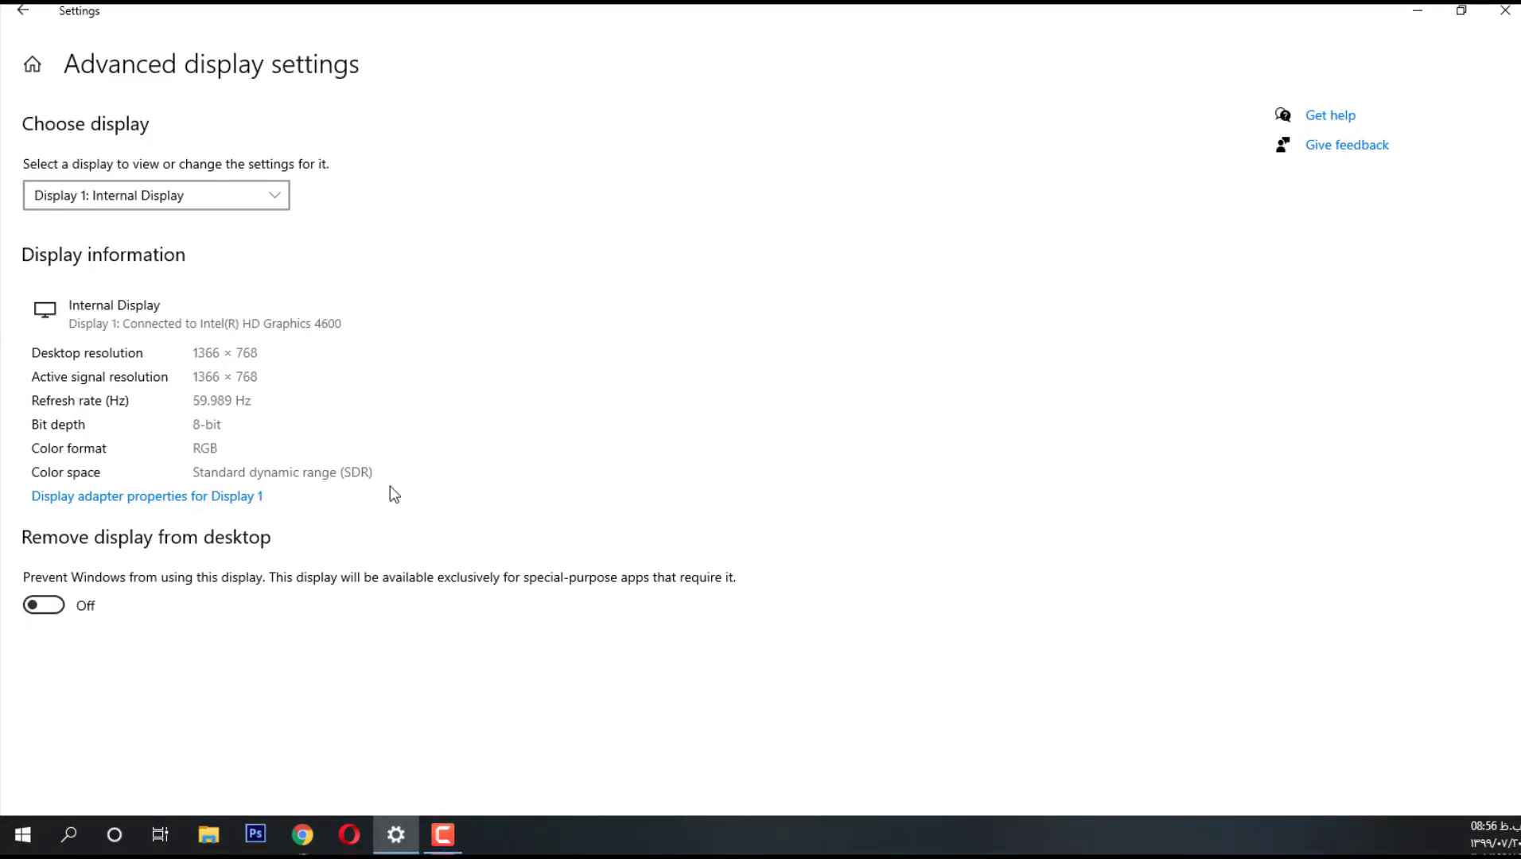
Step: Choose Display 3: Wired Display and turn on its removal from the desktop
{"action": "left_click", "coordinate": [225, 195]}
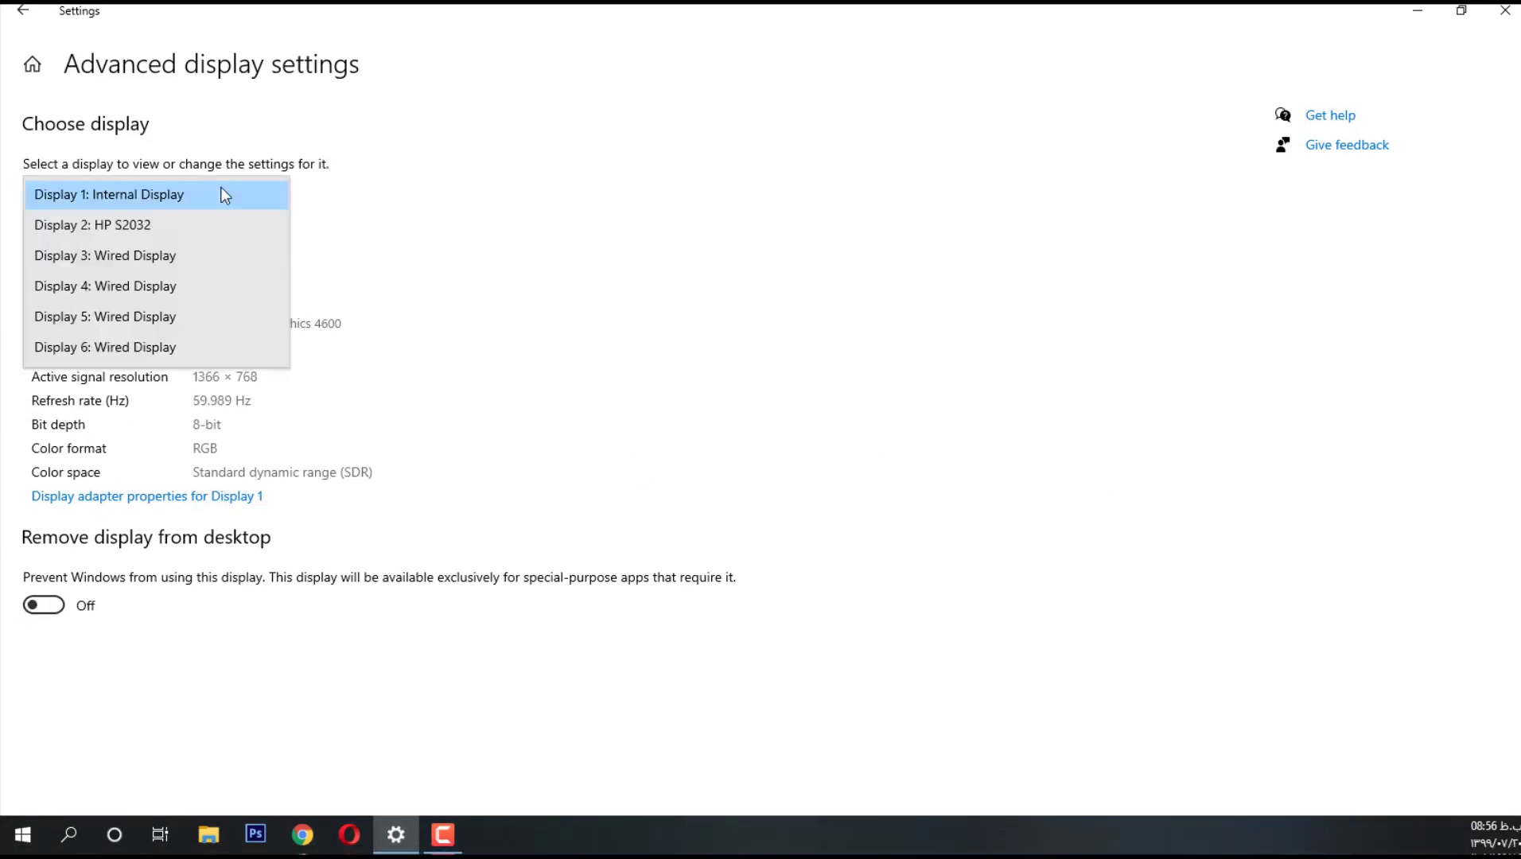
{"action": "left_click", "coordinate": [129, 258]}
{"action": "left_click", "coordinate": [48, 611]}
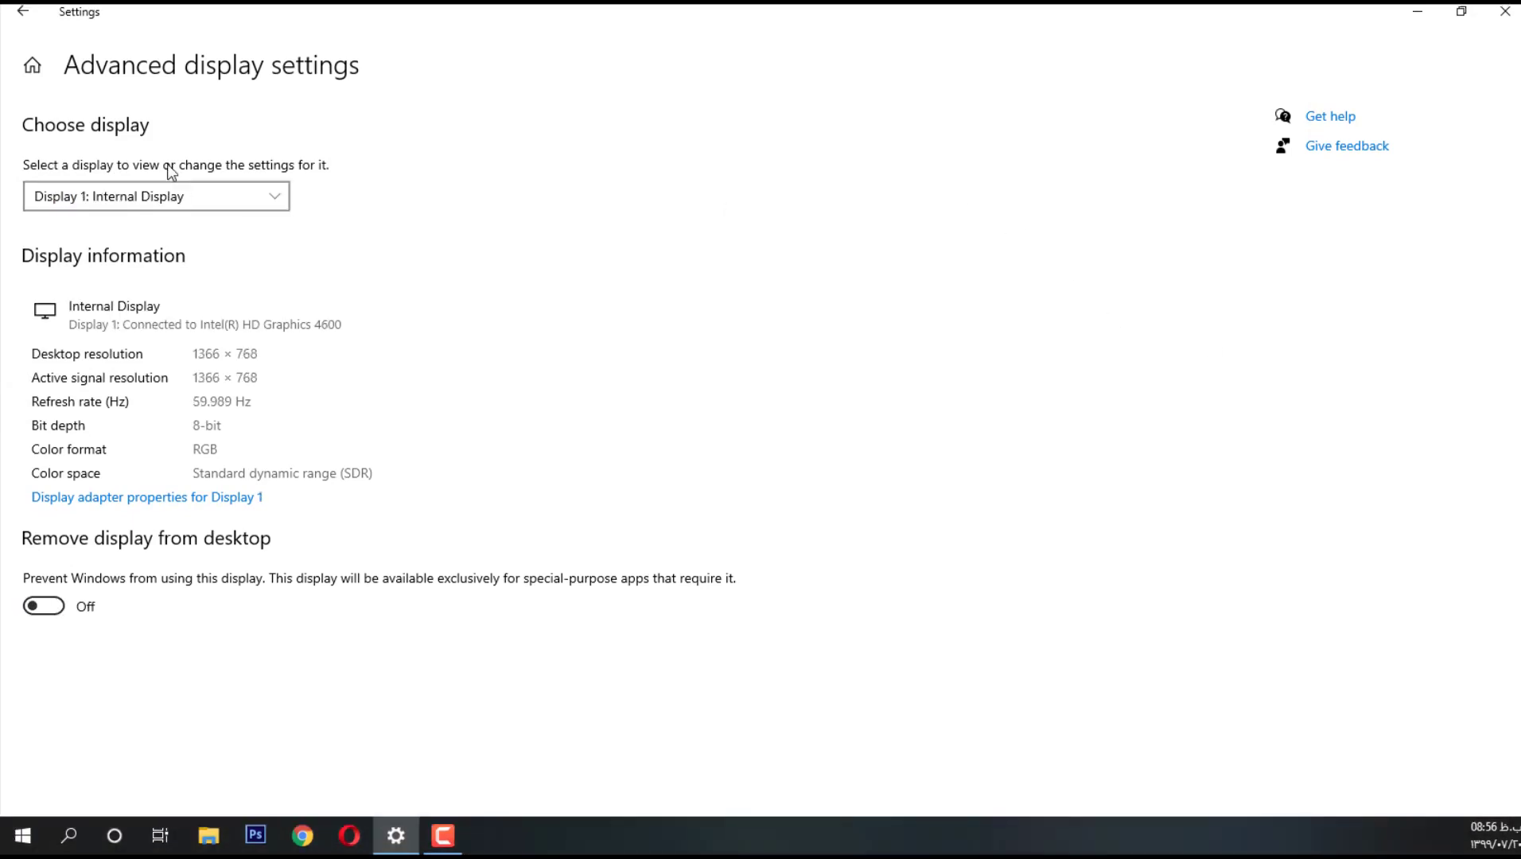
Step: Review the choosable displays in the advanced display settings, and return to the main Display settings page
{"action": "left_click", "coordinate": [193, 195]}
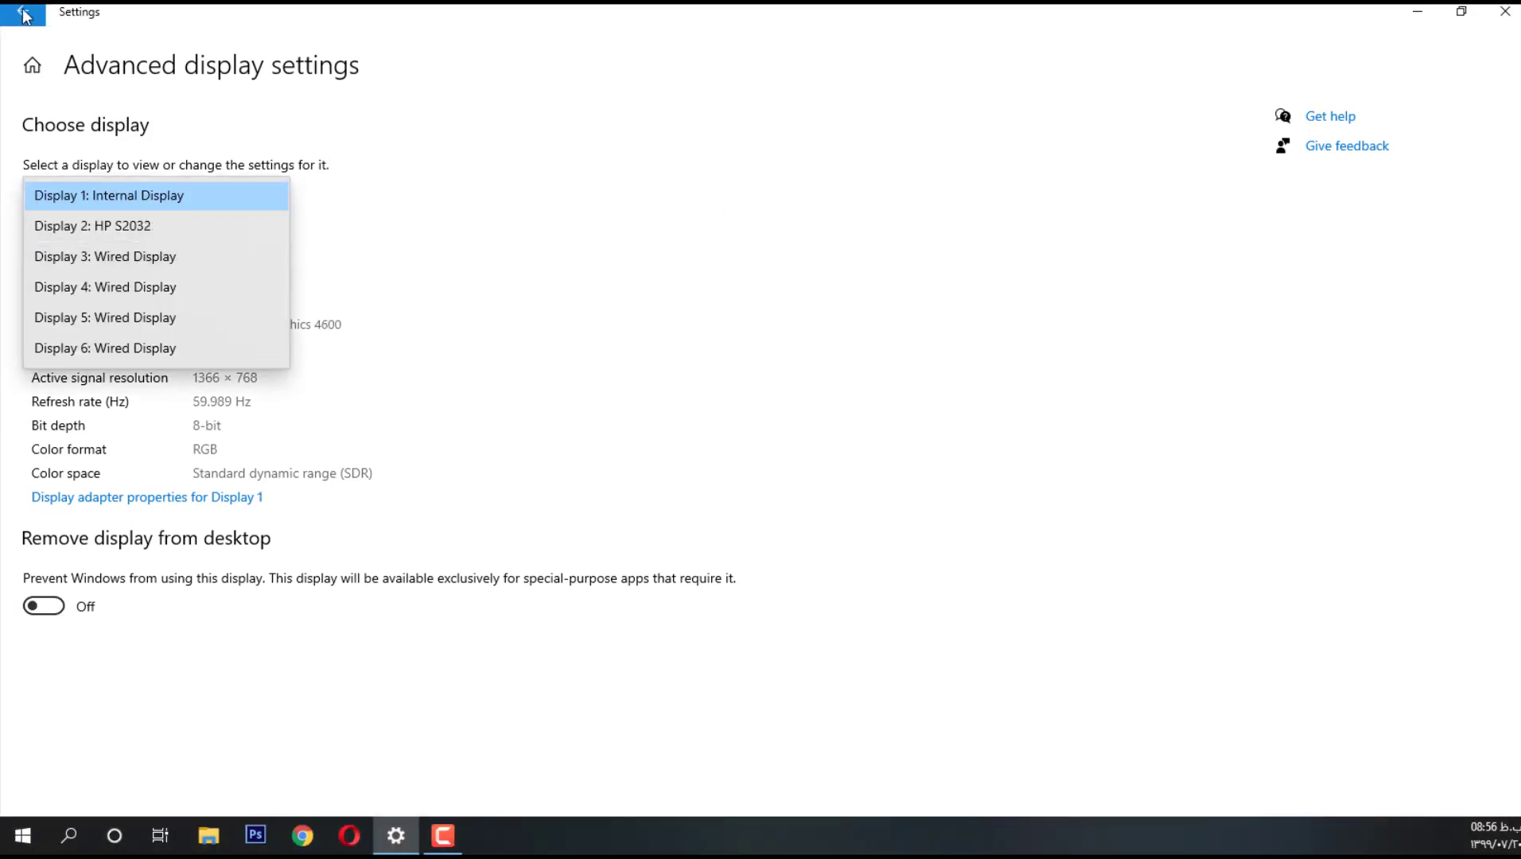
{"action": "left_click", "coordinate": [147, 205]}
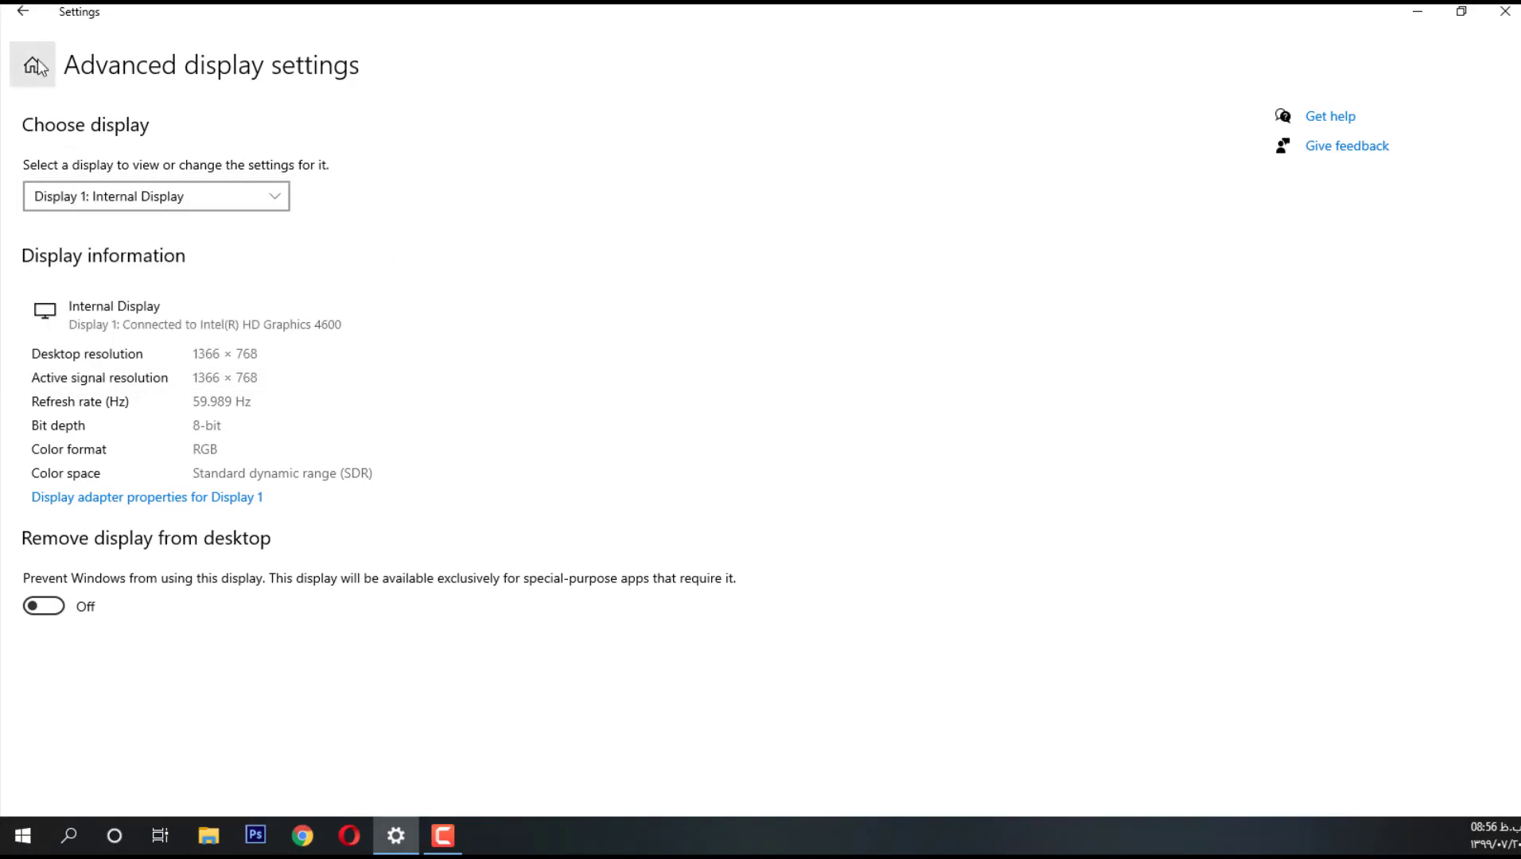
{"action": "left_click", "coordinate": [22, 12]}
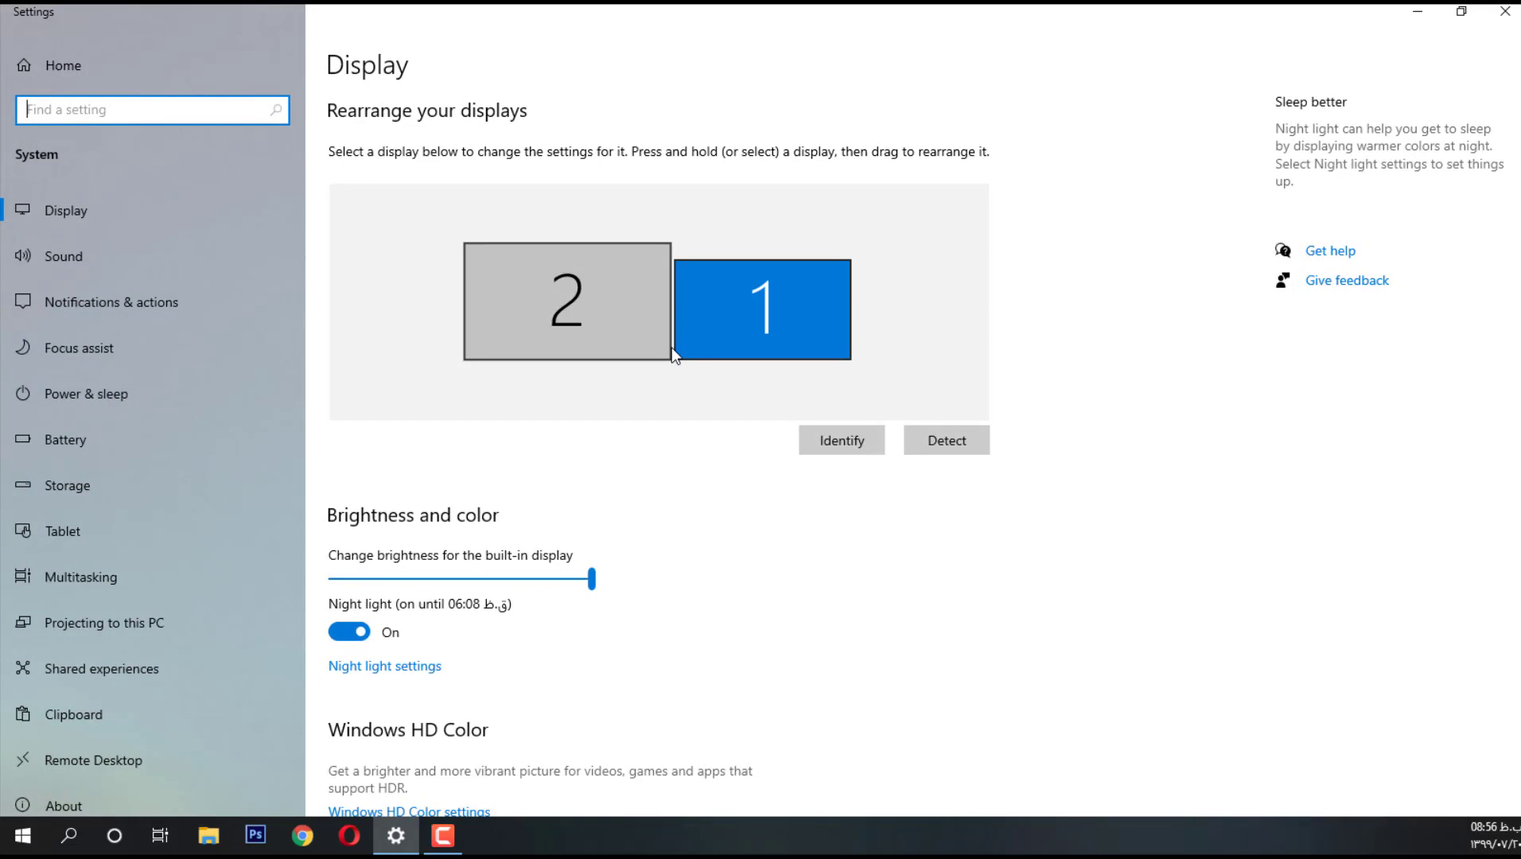
Step: Examine the projection modes offered for Multiple displays, and close the list without choosing another mode
{"action": "scroll", "coordinate": [805, 550], "scroll_direction": "down", "scroll_amount": 6}
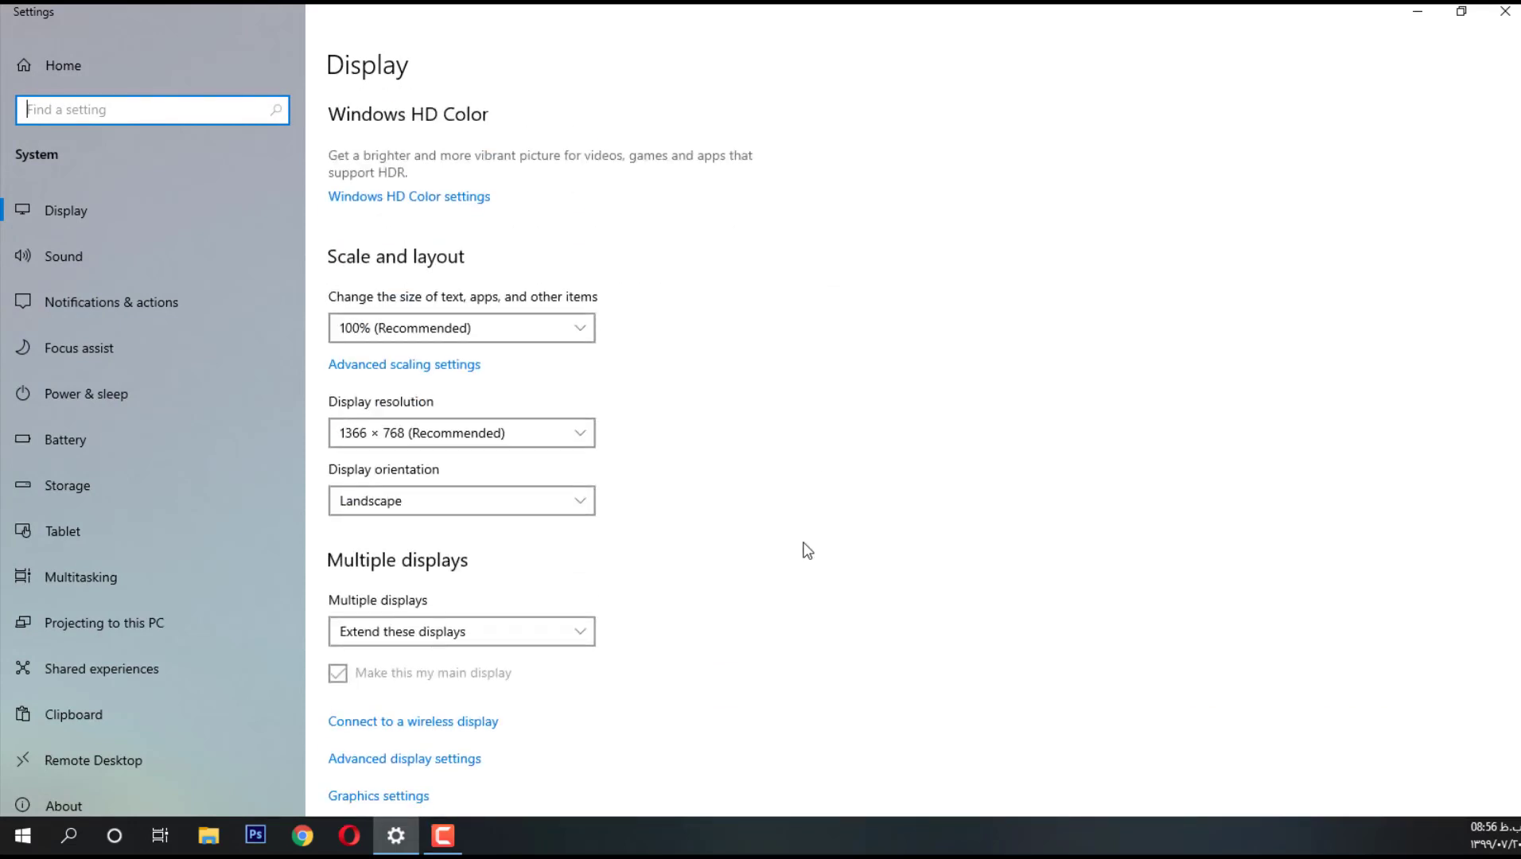
{"action": "scroll", "coordinate": [805, 550], "scroll_direction": "down", "scroll_amount": 2}
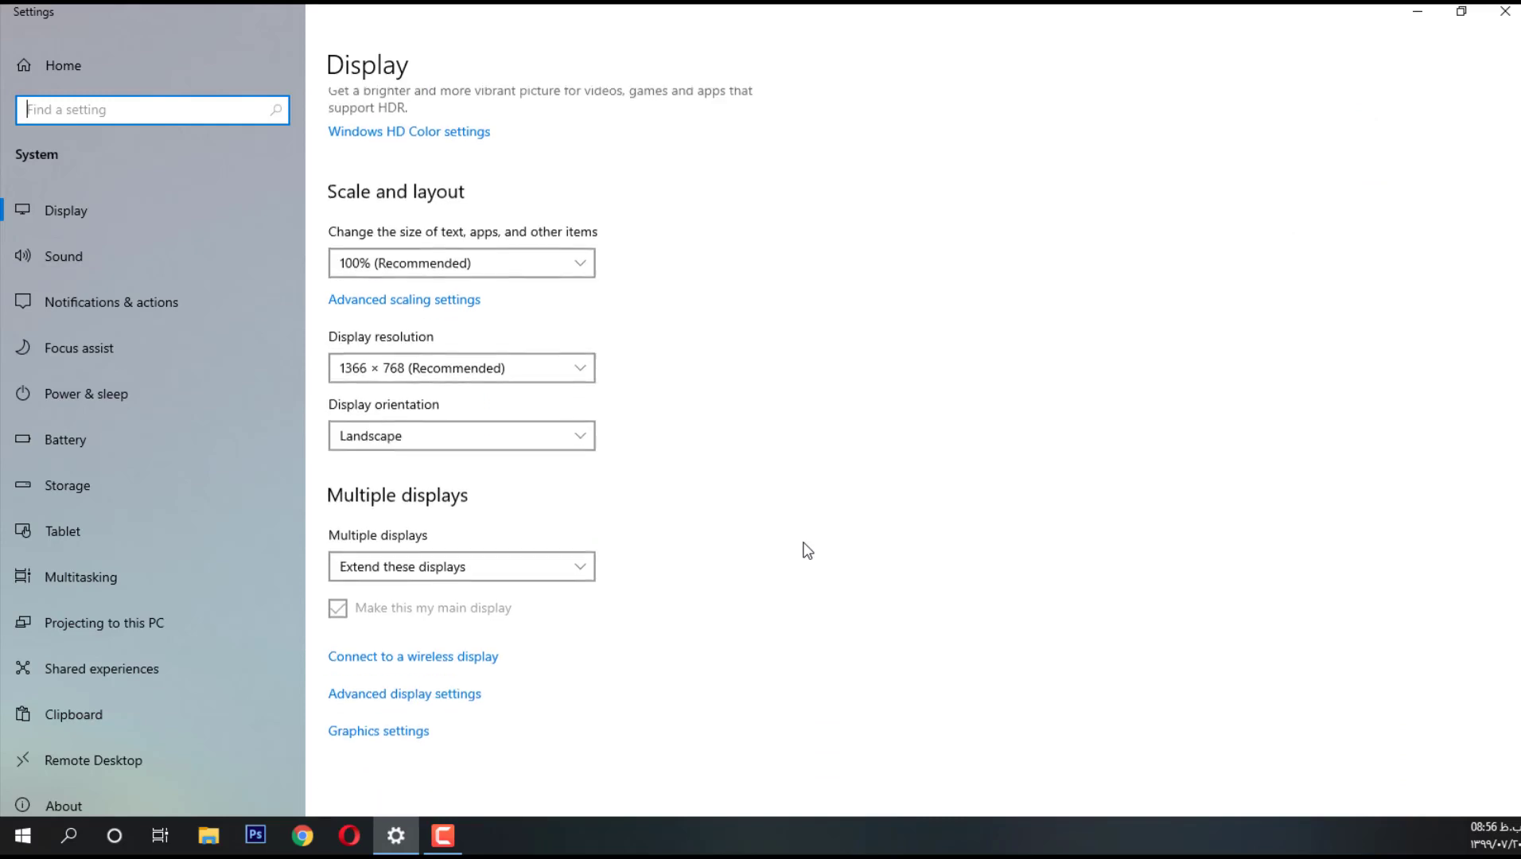
{"action": "left_click", "coordinate": [413, 566]}
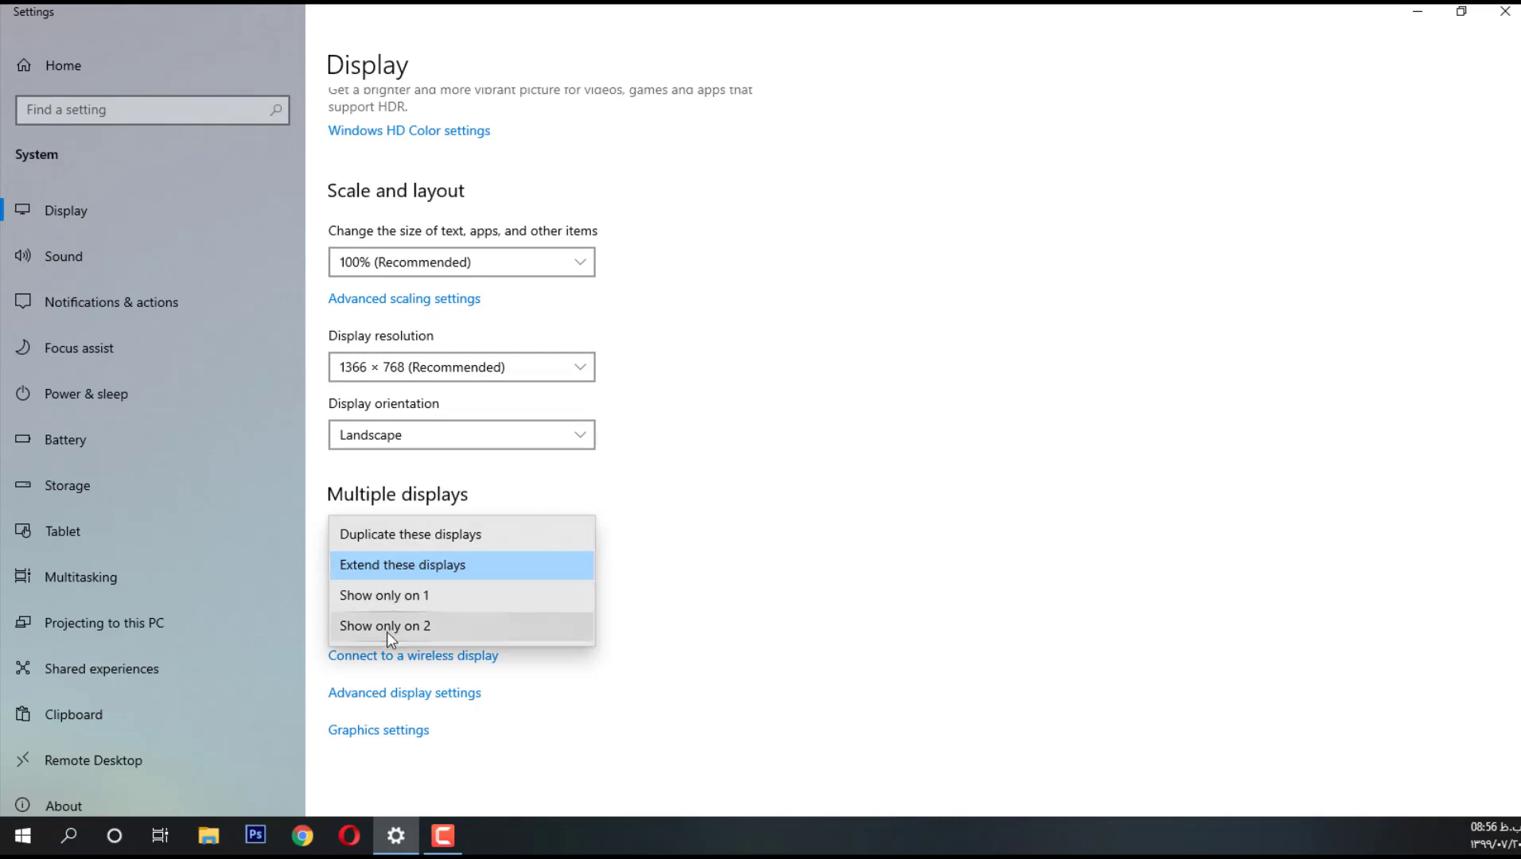
{"action": "left_click", "coordinate": [862, 565]}
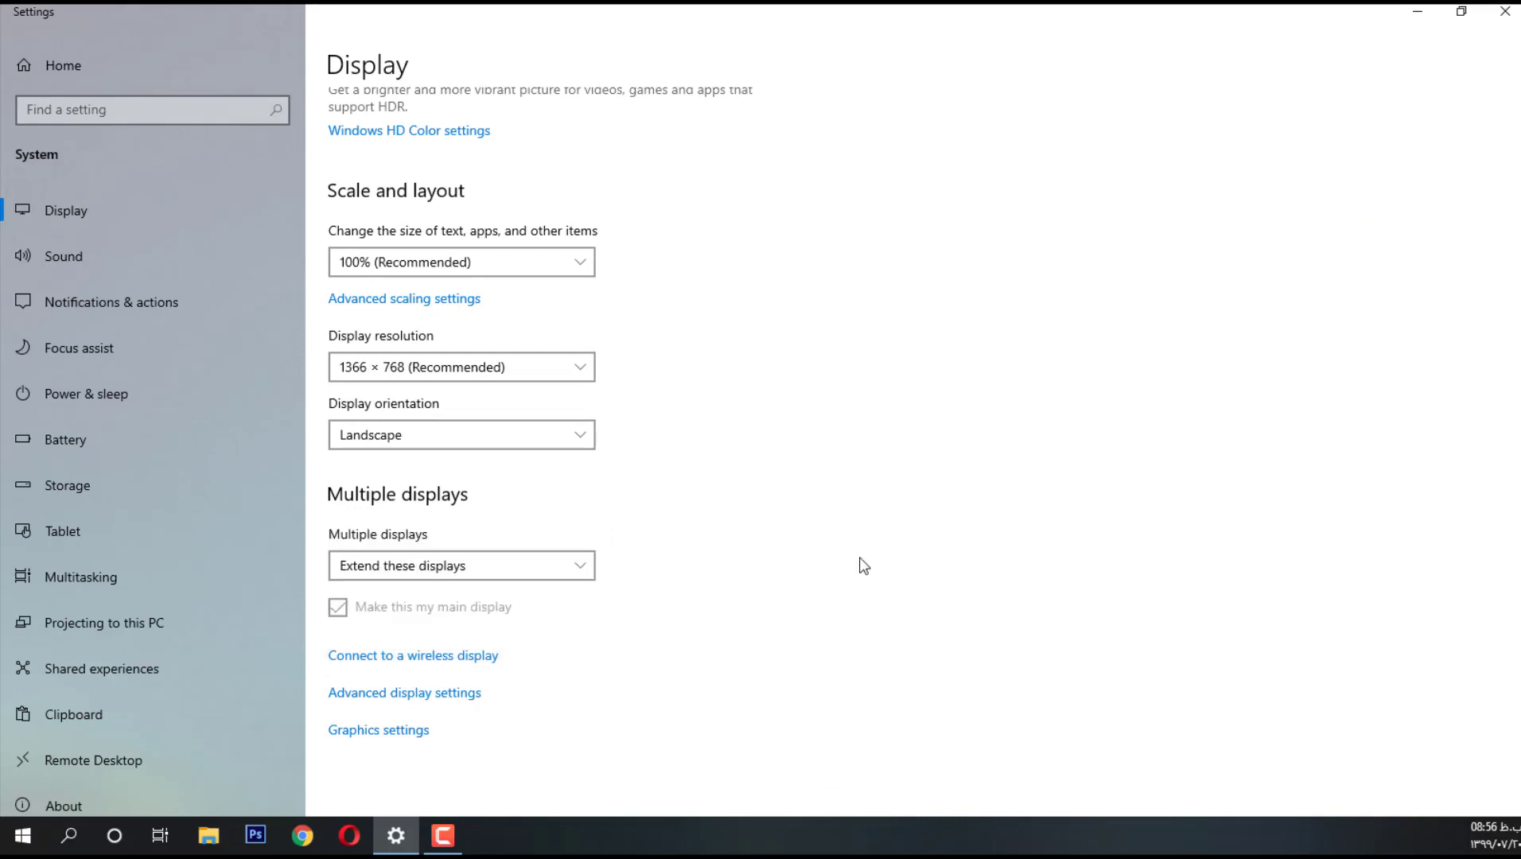